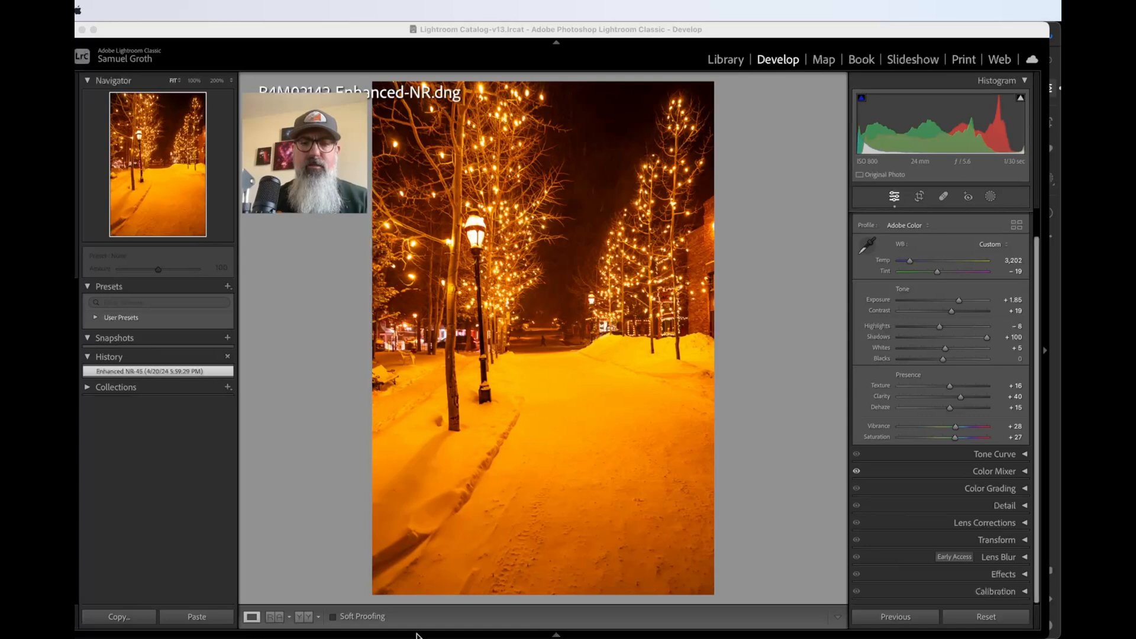
# Change the snowy street photo's color profile to Adobe Landscape
pyautogui.click(393, 626)
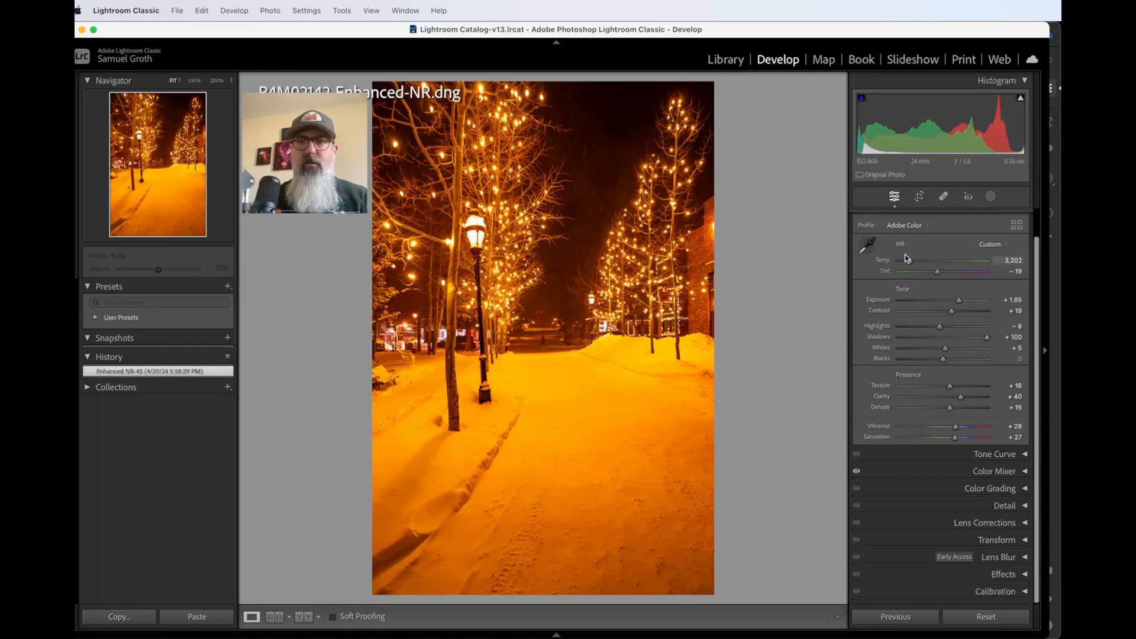
pyautogui.click(926, 226)
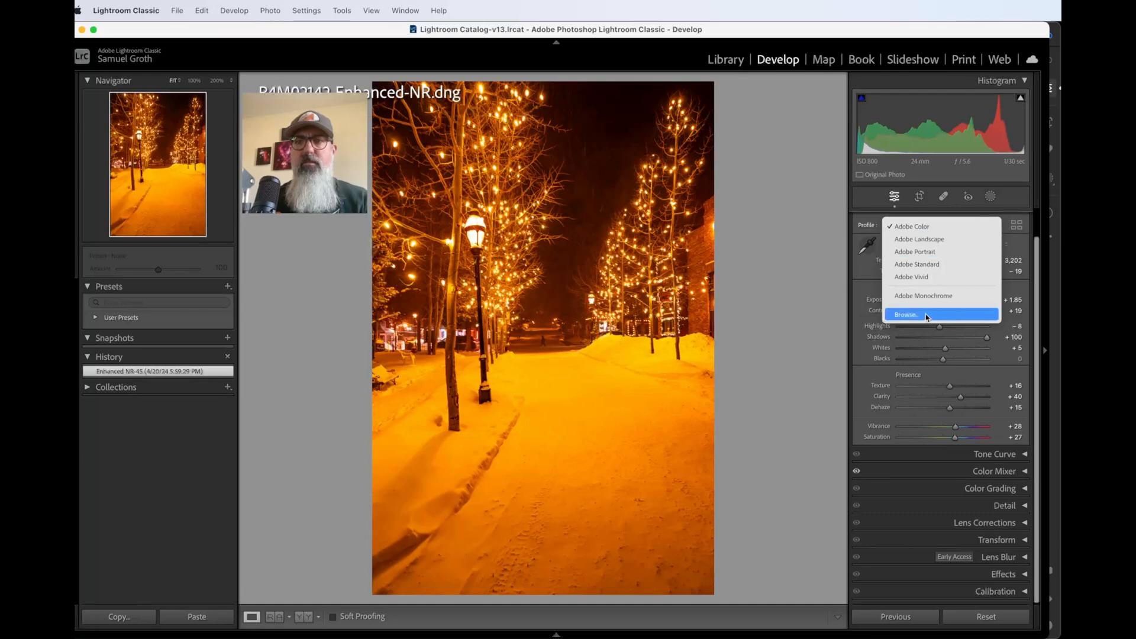
pyautogui.click(930, 240)
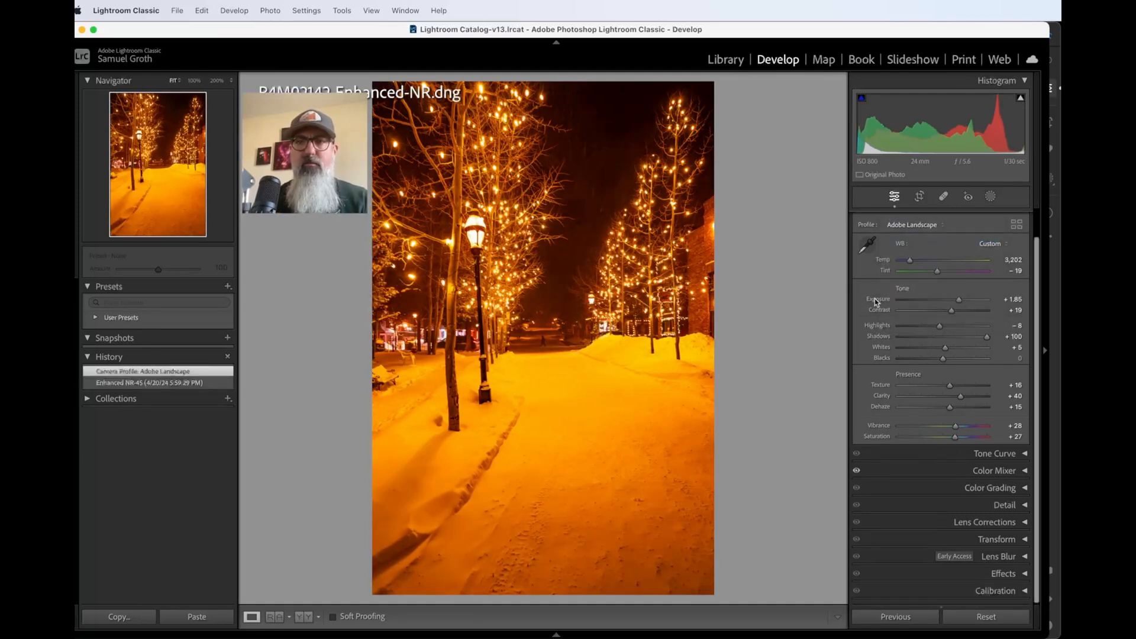
pyautogui.scroll(1, 875, 303)
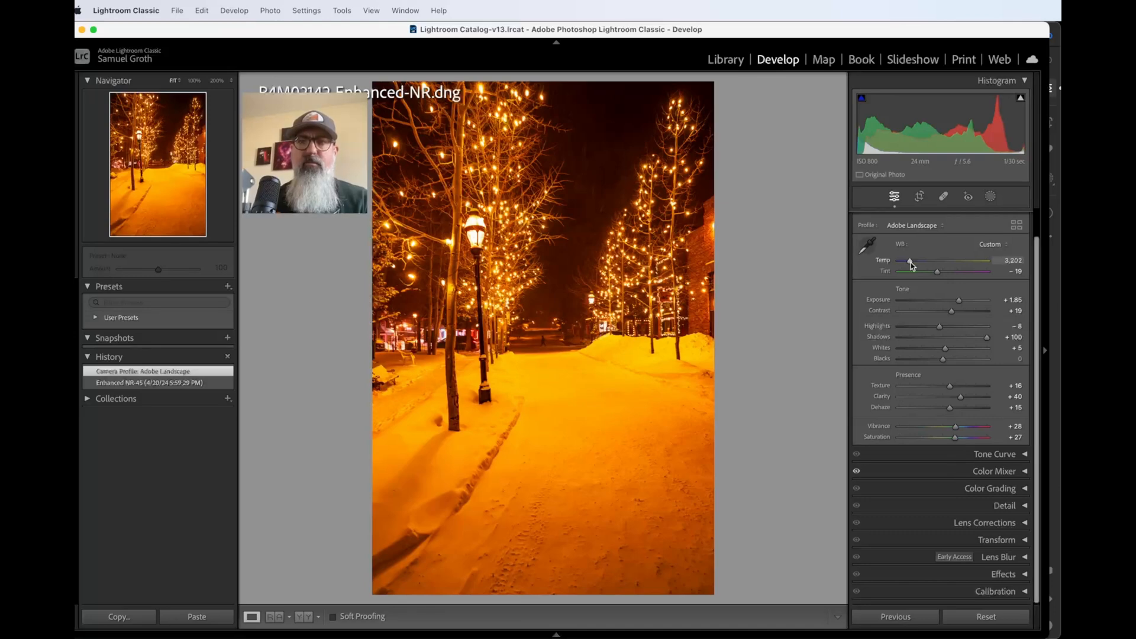
# Cool the photo's white balance to a temperature of 2,283 and a tint of -2
pyautogui.moveTo(911, 265); pyautogui.dragTo(943, 273)
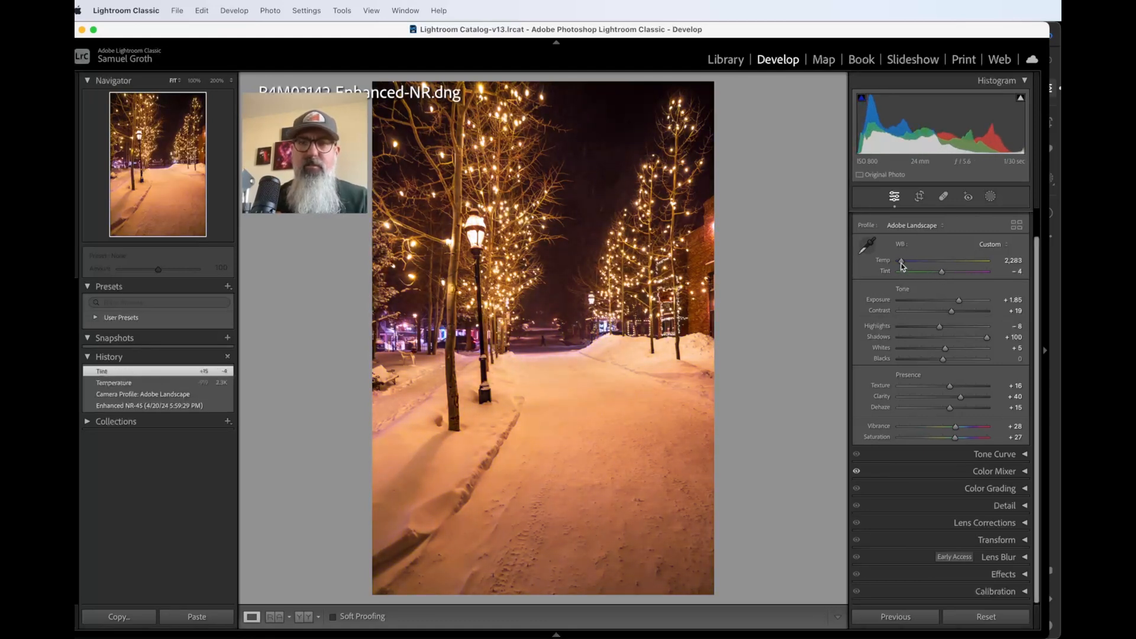
pyautogui.click(630, 354)
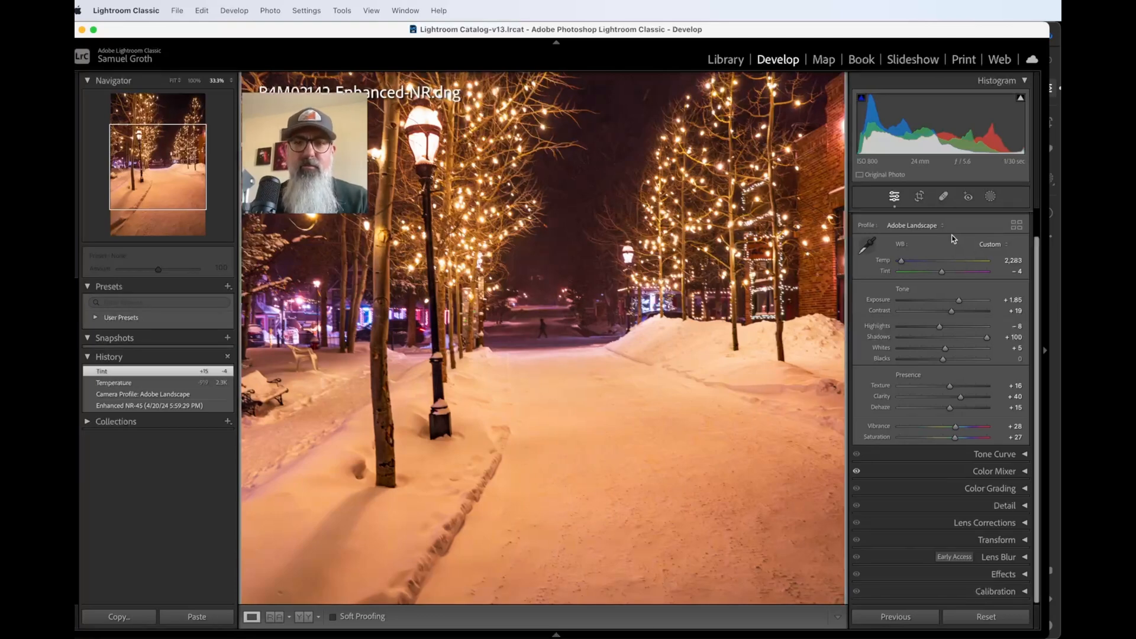
pyautogui.click(669, 374)
pyautogui.click(575, 372)
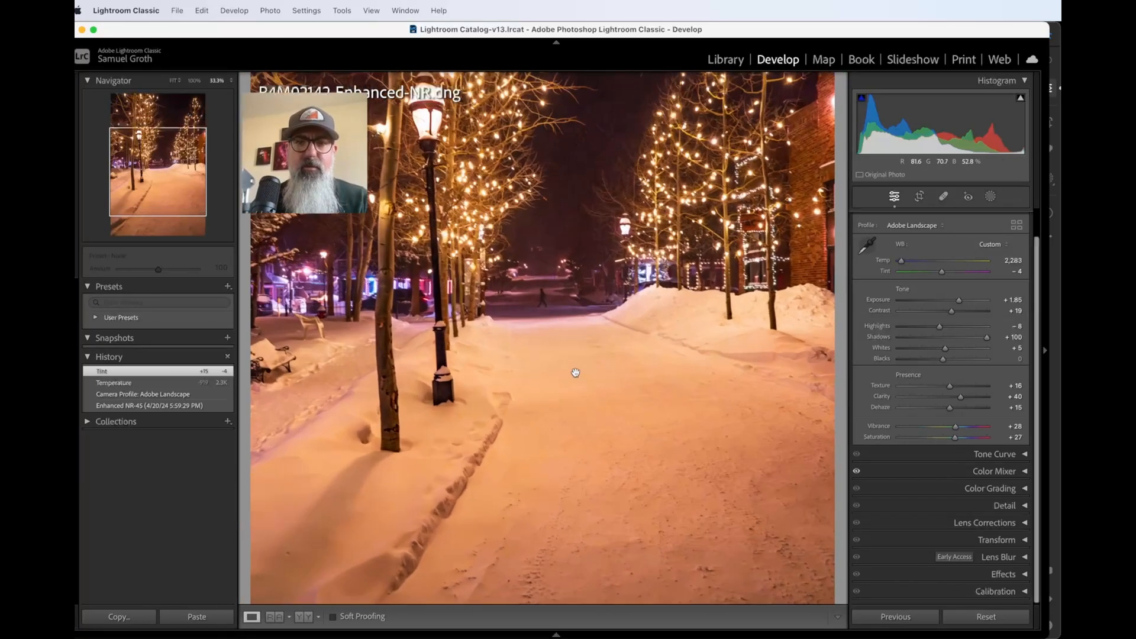
pyautogui.press('super+equal')
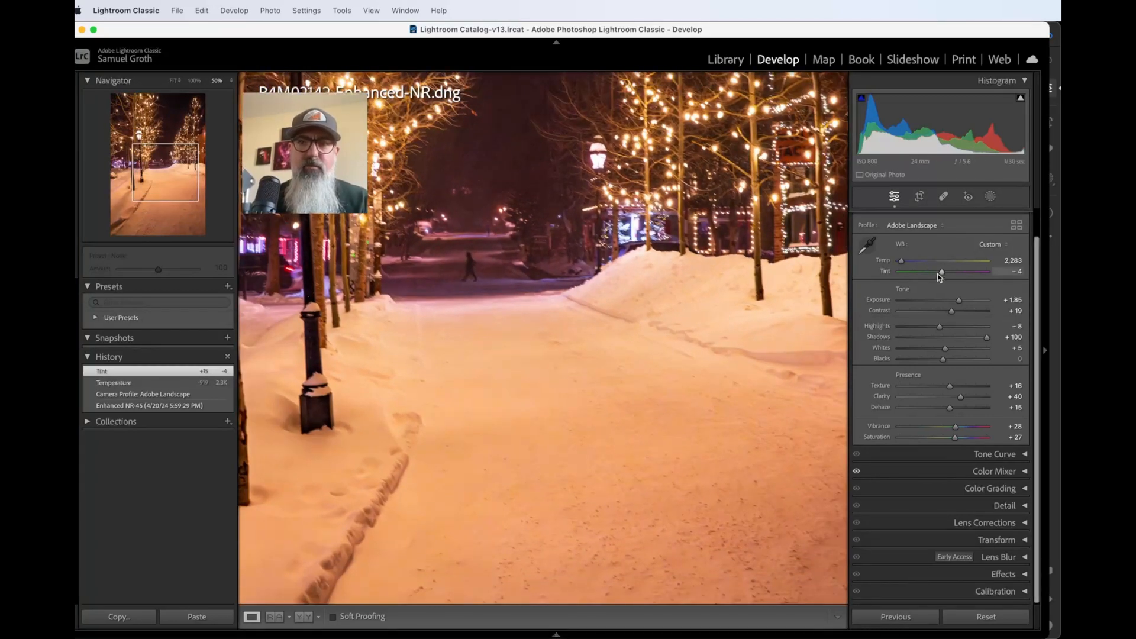
pyautogui.moveTo(937, 274); pyautogui.dragTo(942, 275)
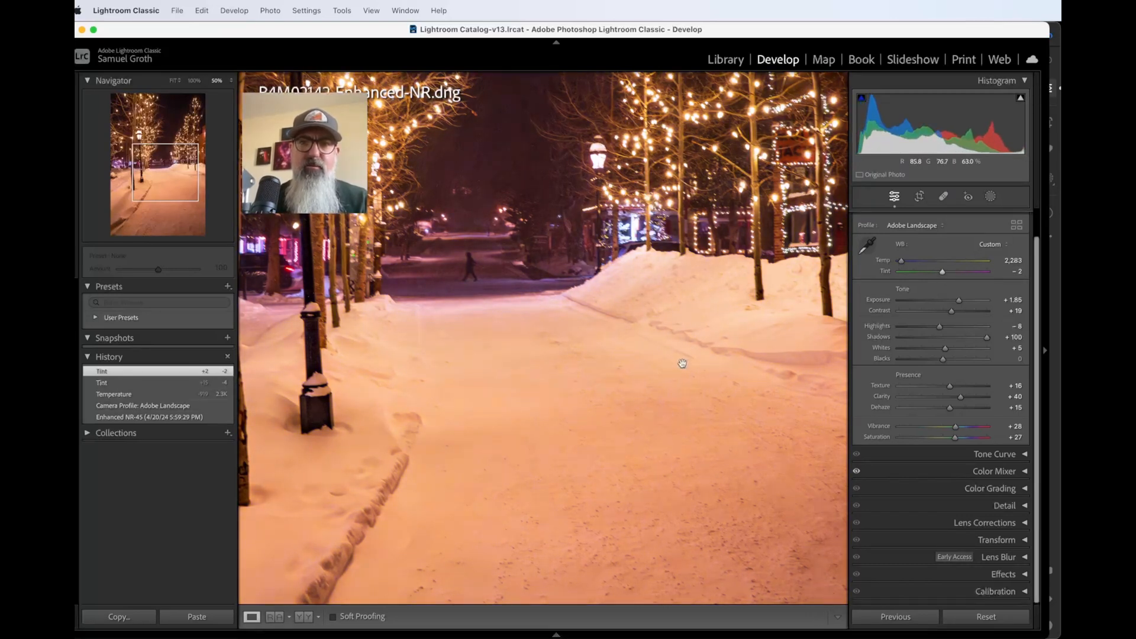
# Examine the color cast on the snow, trees and background lights at several magnifications
pyautogui.press('super+equal')
pyautogui.press('super+minus')
pyautogui.press('super+minus')
pyautogui.press('super+minus')
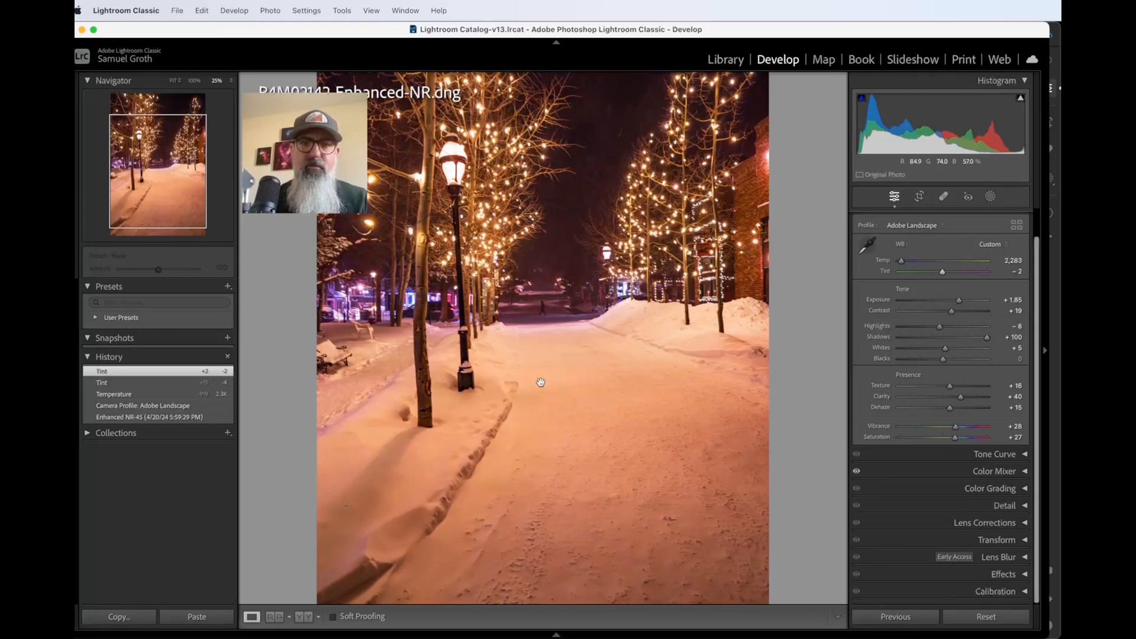
pyautogui.scroll(-1, 540, 382)
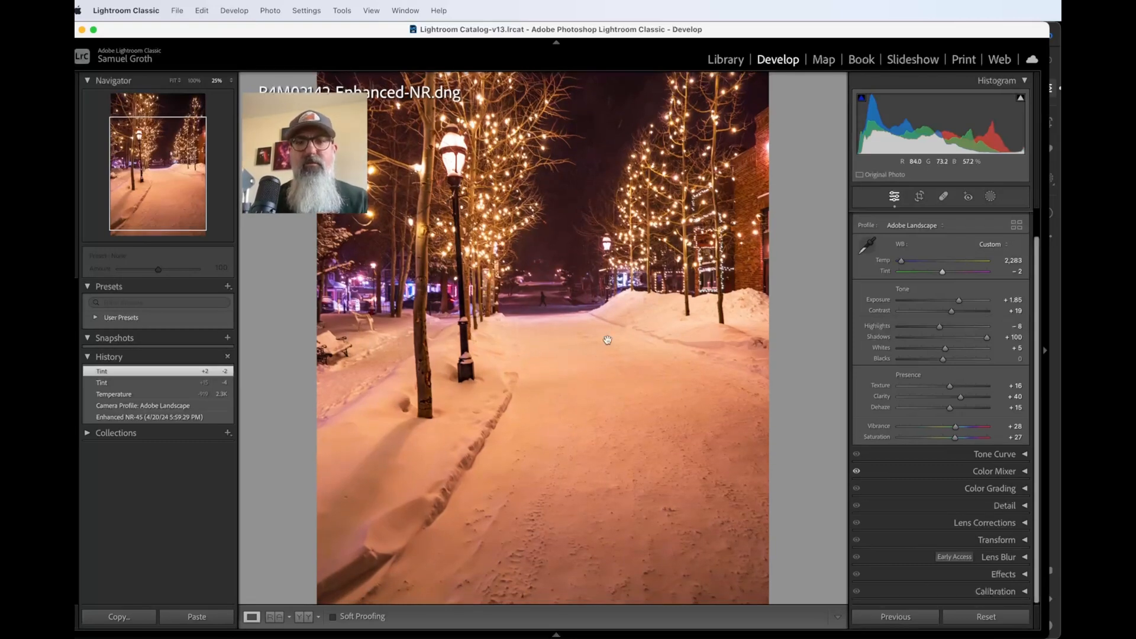
pyautogui.click(674, 331)
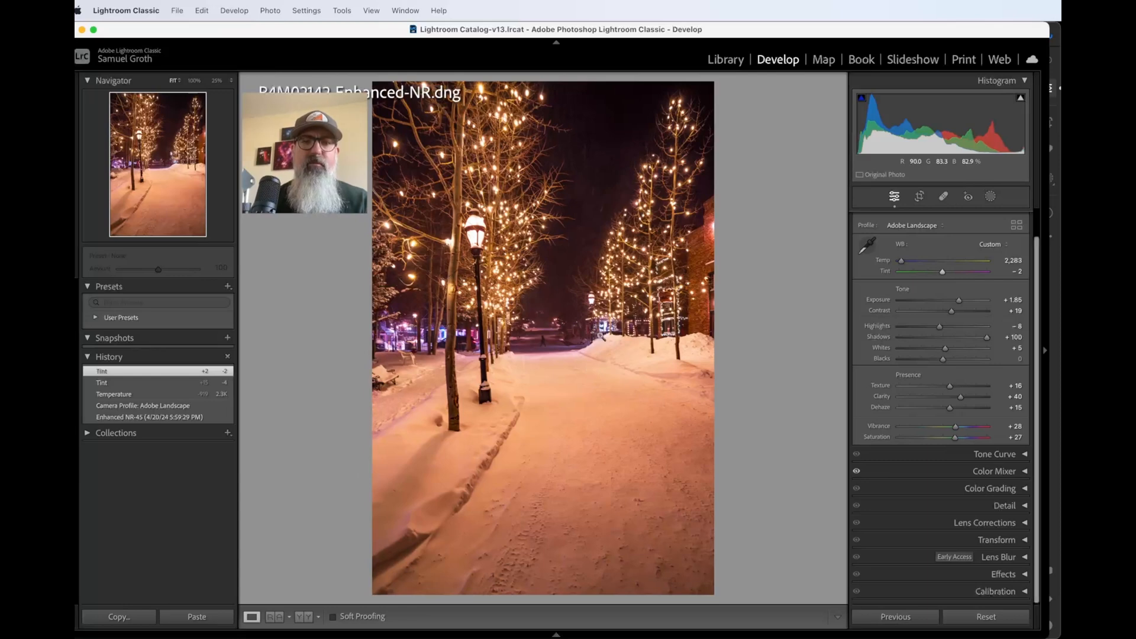
pyautogui.click(599, 335)
pyautogui.click(600, 335)
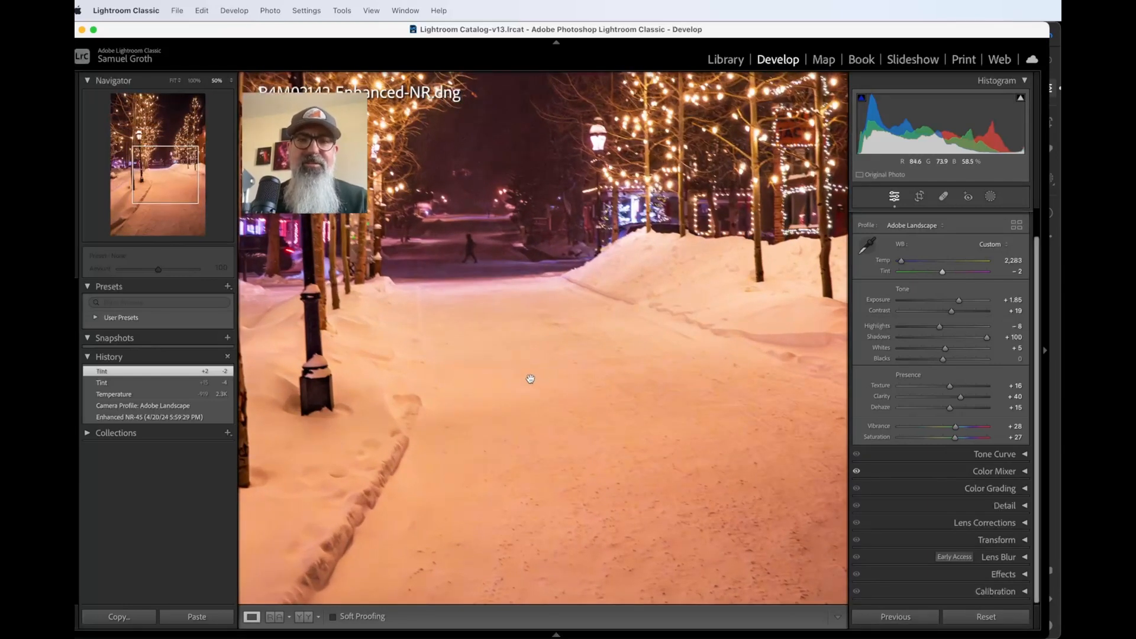
pyautogui.press('super+minus')
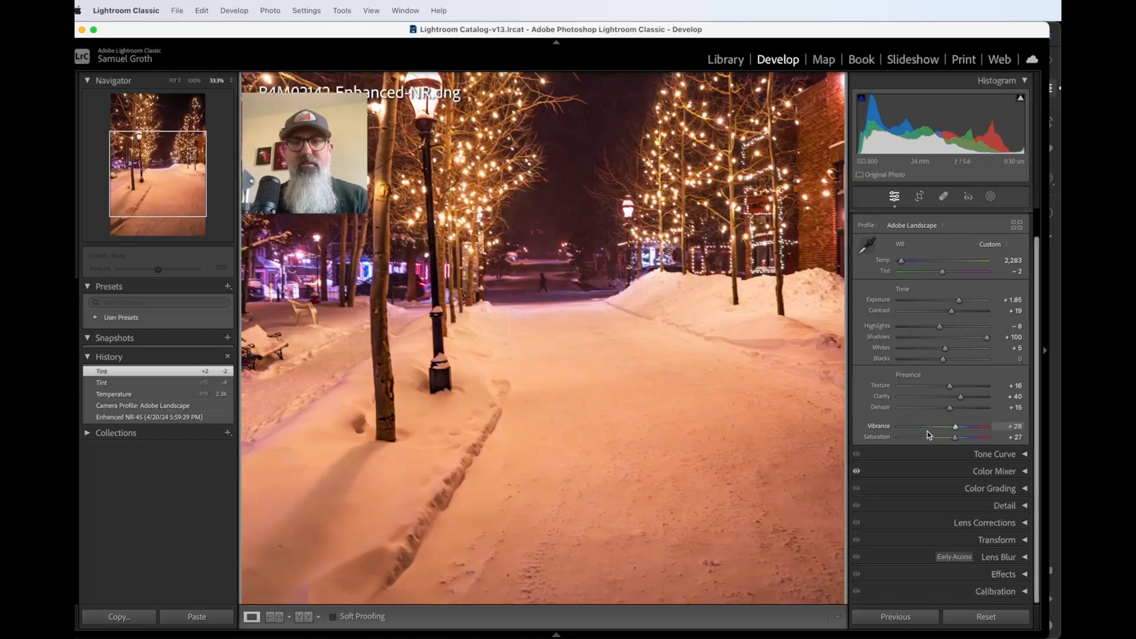
# Lower the photo's Vibrance to +16 and its Saturation to +14
pyautogui.scroll(-1, 920, 453)
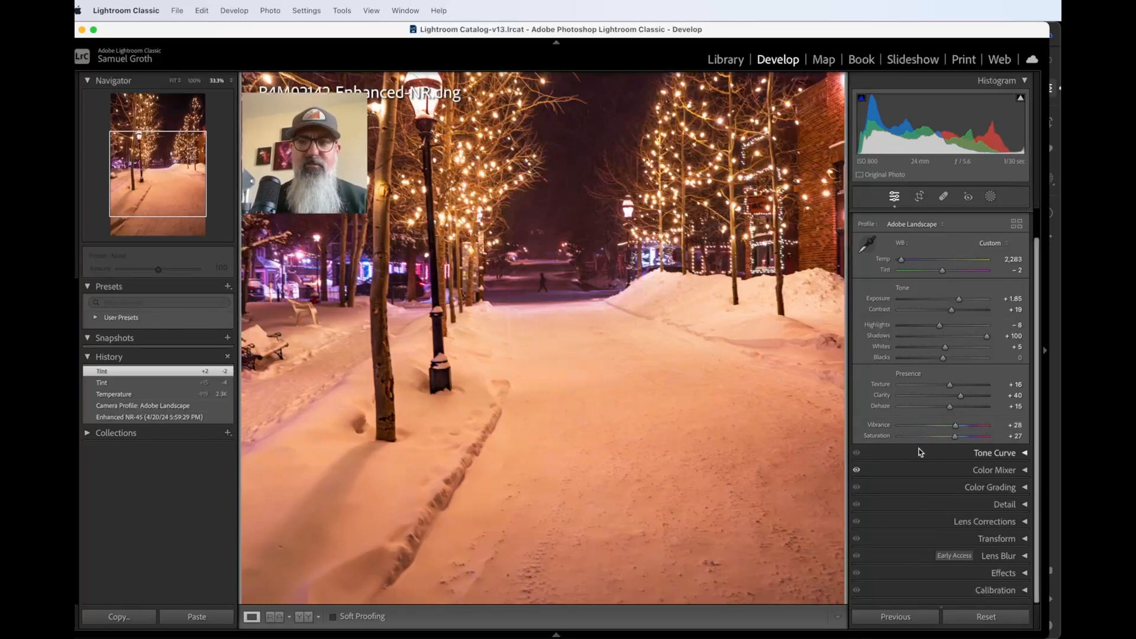
pyautogui.scroll(1, 920, 453)
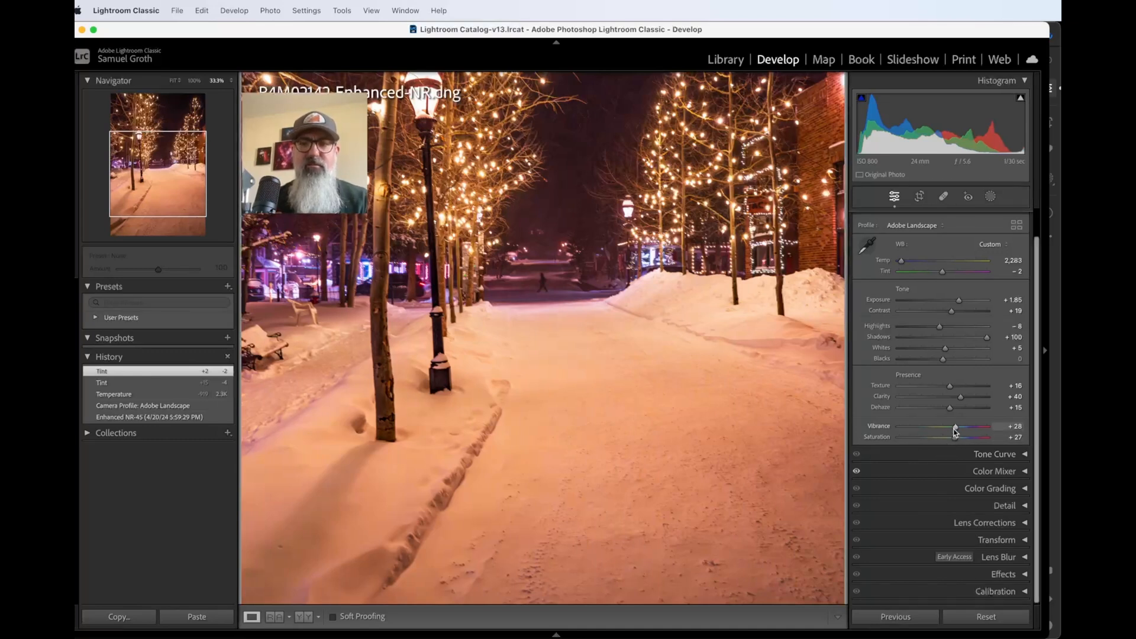
pyautogui.moveTo(955, 427); pyautogui.dragTo(950, 439)
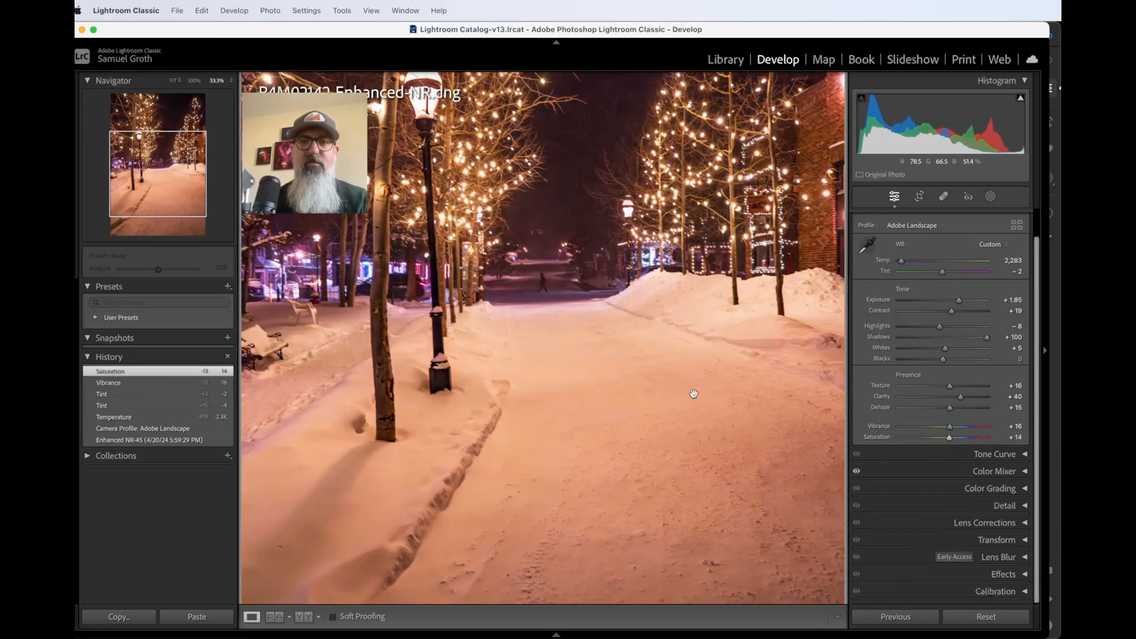
# Shape a slight S-curve in the red channel of the tone curve, raising the highlights and lowering the shadows
pyautogui.click(992, 455)
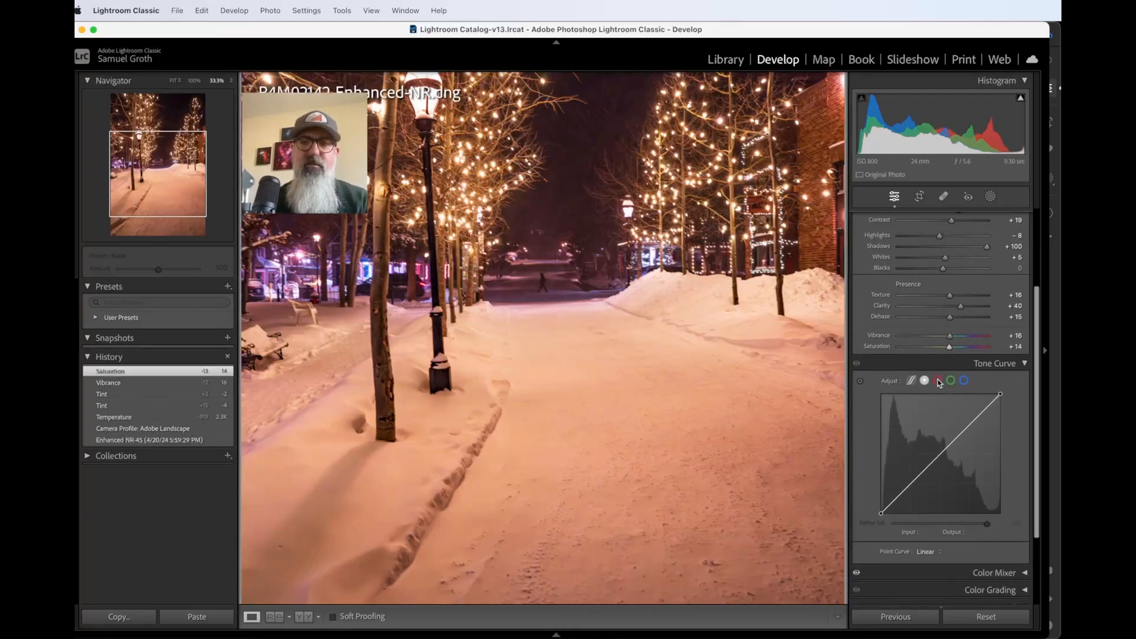
pyautogui.click(938, 380)
pyautogui.moveTo(973, 416); pyautogui.dragTo(974, 414)
pyautogui.moveTo(908, 478); pyautogui.dragTo(910, 487)
# Shape an S-curve in the green channel with points at about input 184, output 203 and input 59, output 55
pyautogui.click(951, 380)
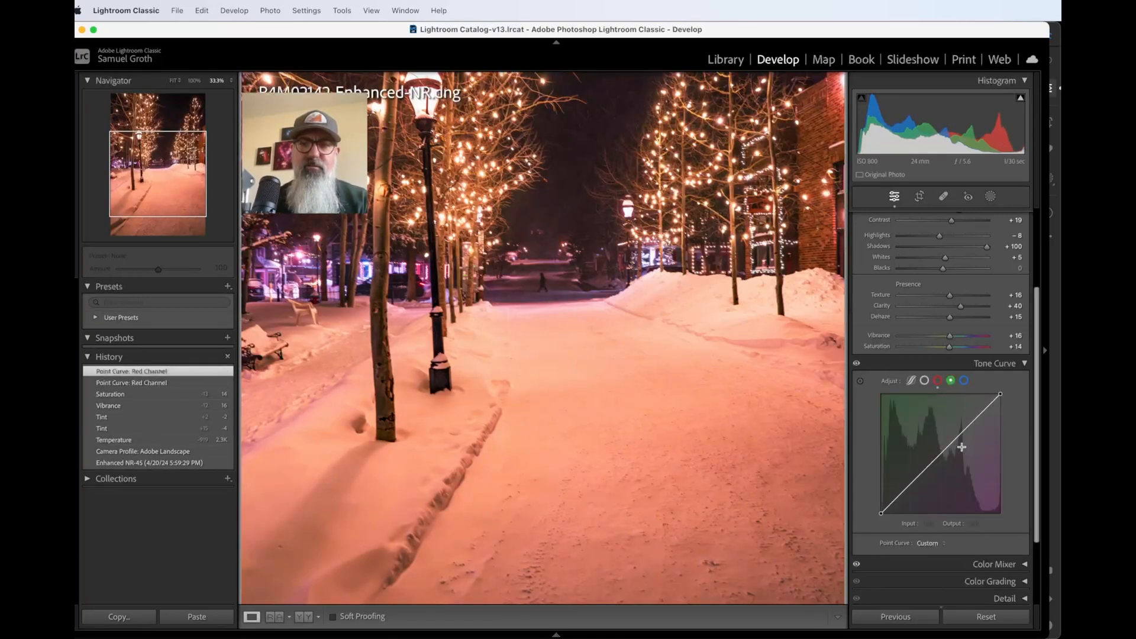
pyautogui.moveTo(969, 427); pyautogui.dragTo(968, 420)
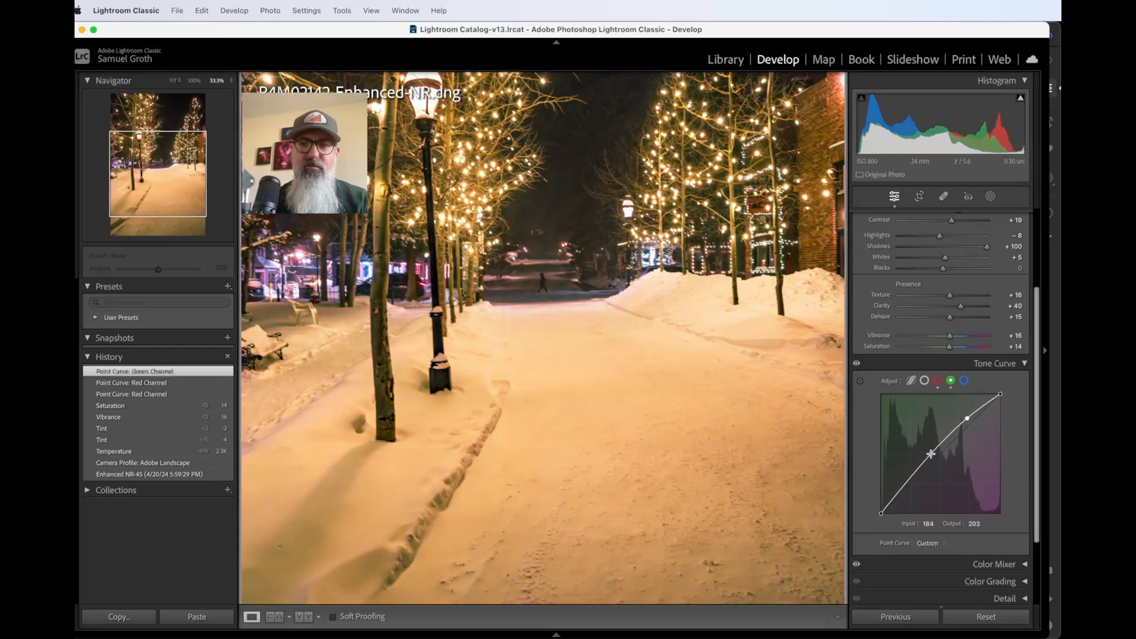
pyautogui.moveTo(909, 482); pyautogui.dragTo(909, 491)
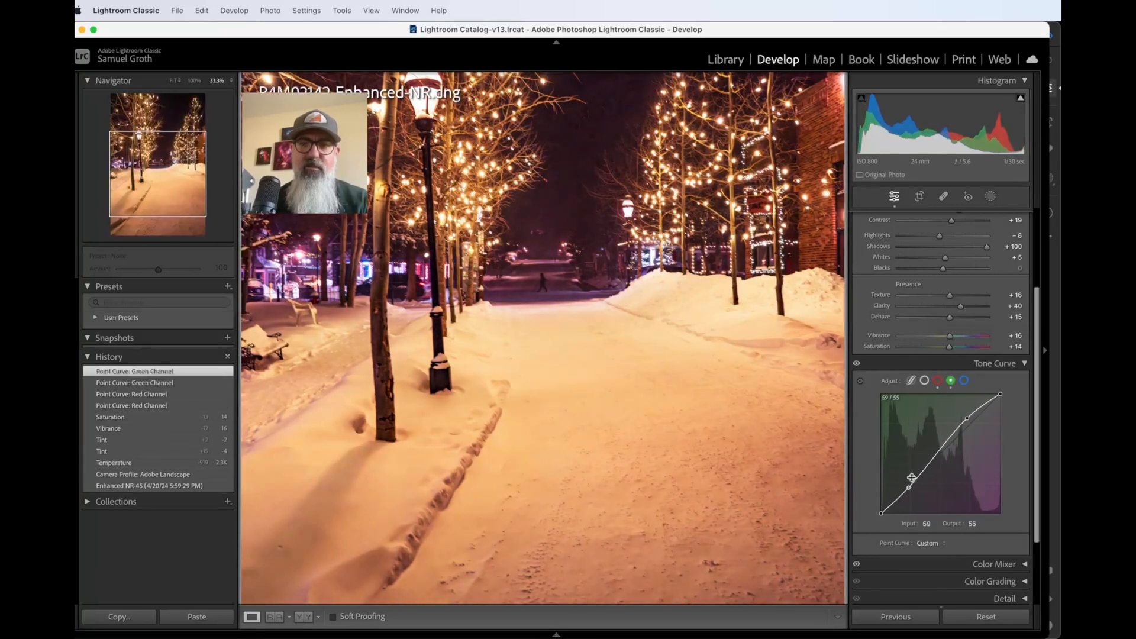
# Shape an S-curve in the blue channel with points at about input 187, output 208 and input 65, output 55
pyautogui.click(964, 380)
pyautogui.moveTo(967, 434); pyautogui.dragTo(968, 416)
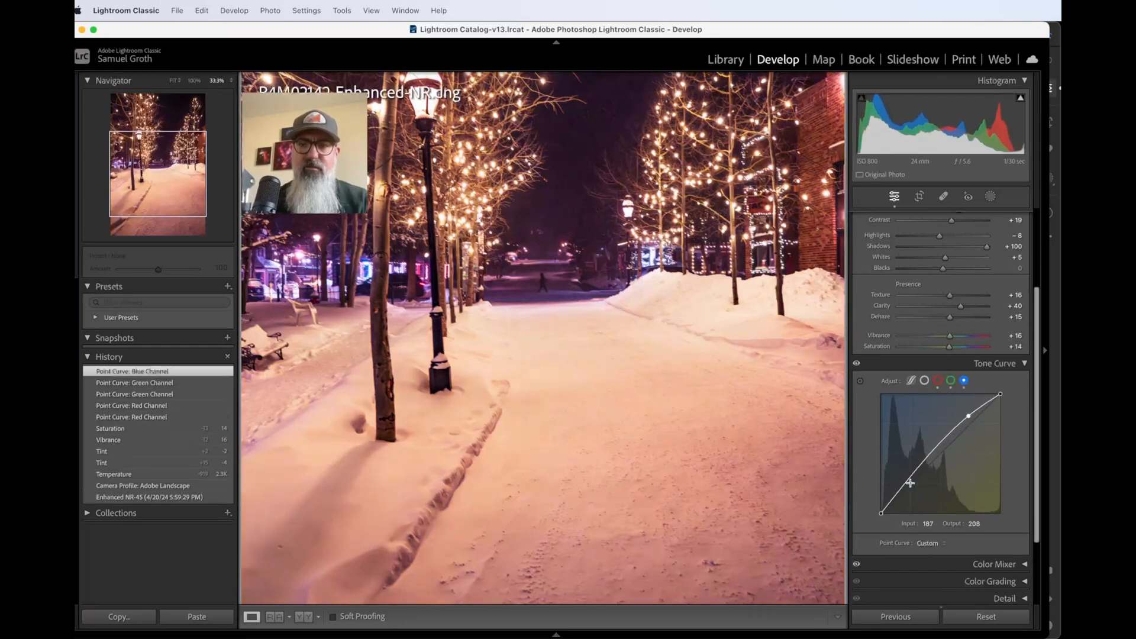
pyautogui.moveTo(909, 481); pyautogui.dragTo(912, 495)
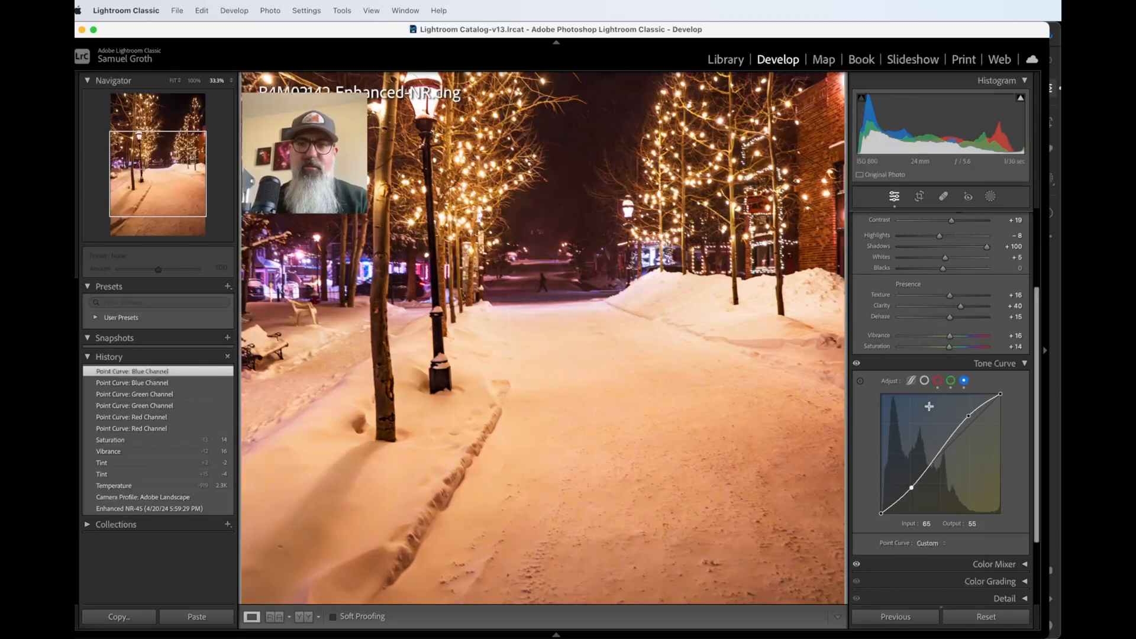
pyautogui.click(994, 364)
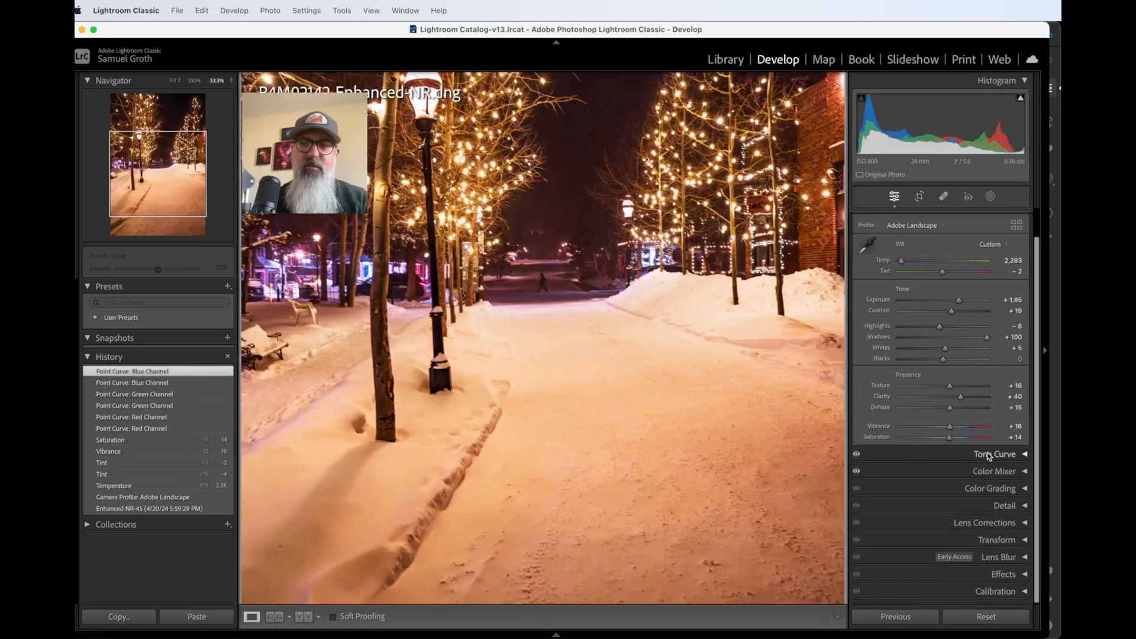
# Set the Aqua hue to -37 in the Color Mixer
pyautogui.click(992, 473)
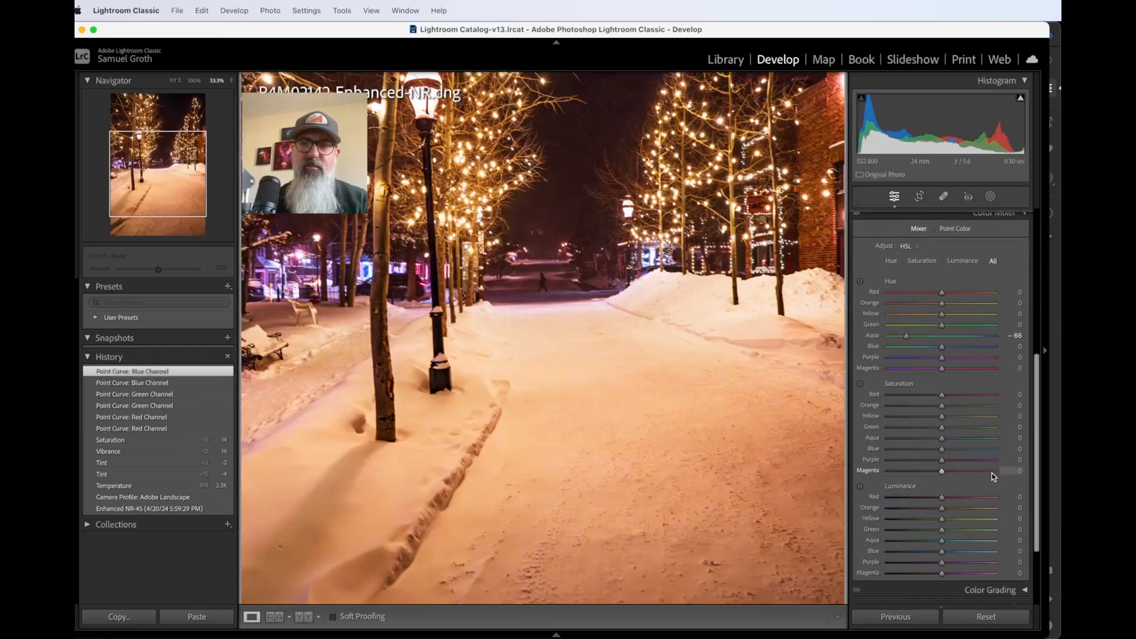
pyautogui.scroll(2, 911, 315)
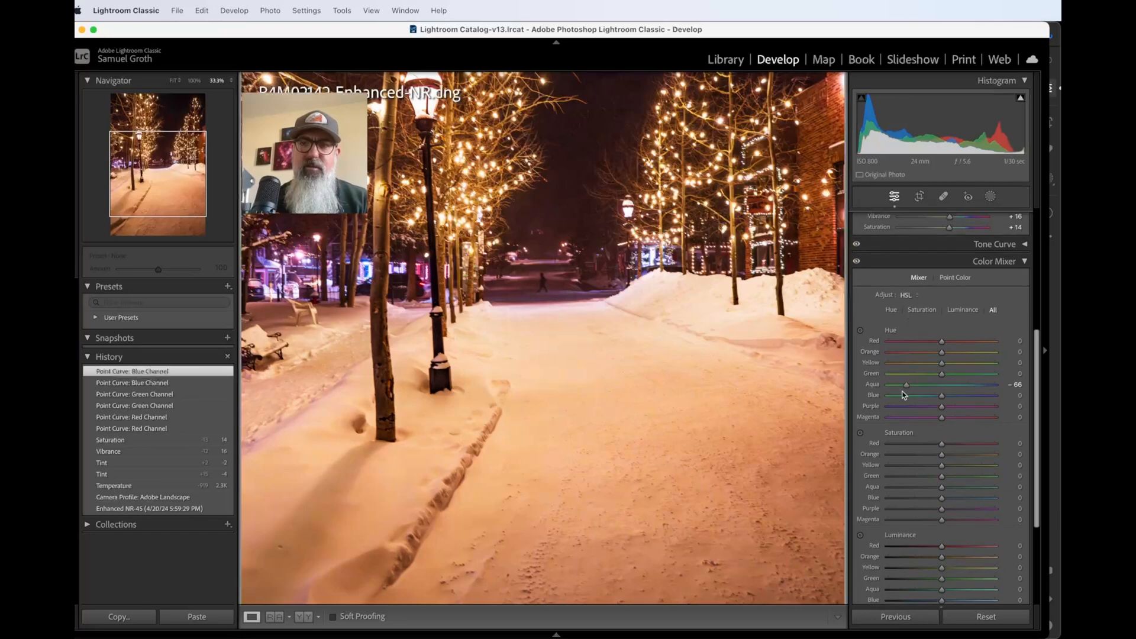
pyautogui.moveTo(908, 385)
pyautogui.mouseDown()
pyautogui.moveTo(942, 386)
pyautogui.moveTo(924, 388)
pyautogui.mouseUp()
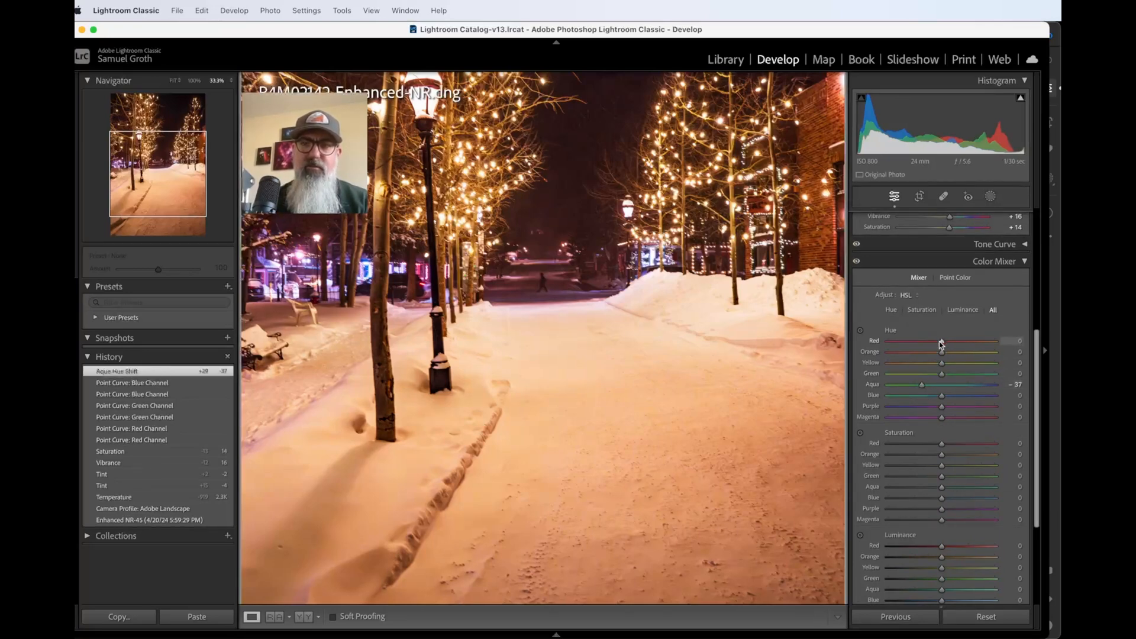
pyautogui.moveTo(941, 343); pyautogui.dragTo(841, 374)
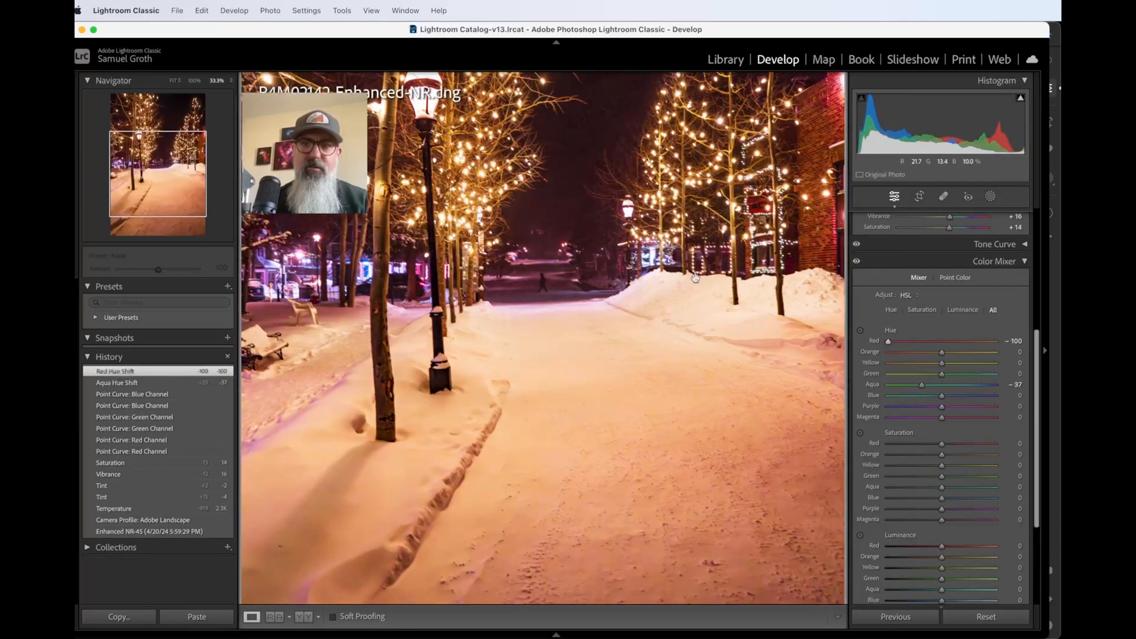
pyautogui.click(918, 342)
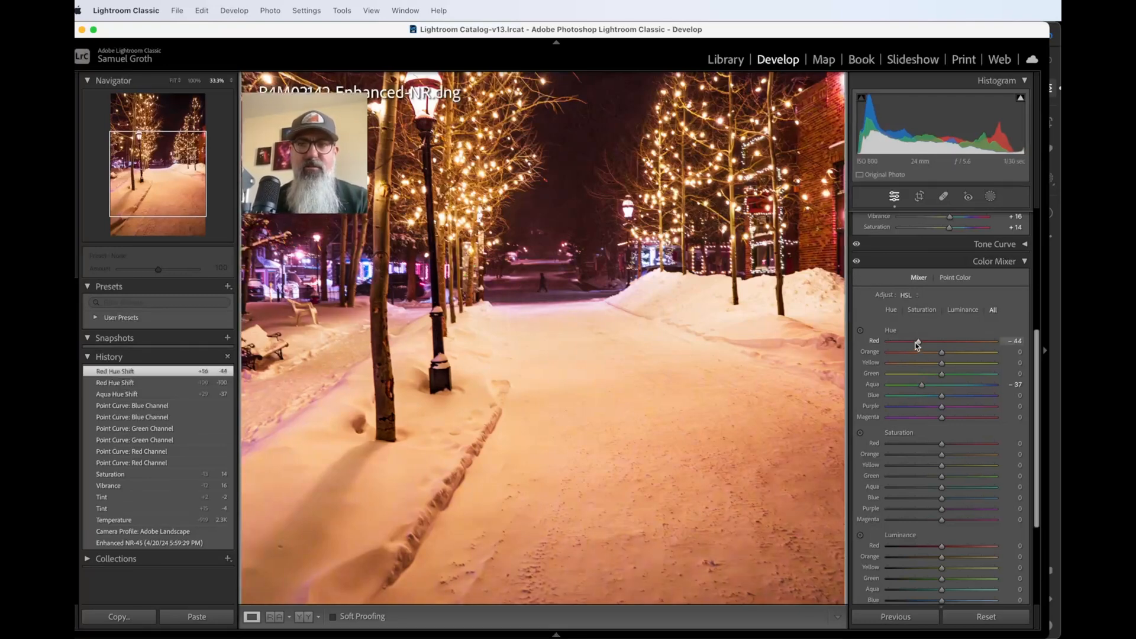
pyautogui.doubleClick(919, 342)
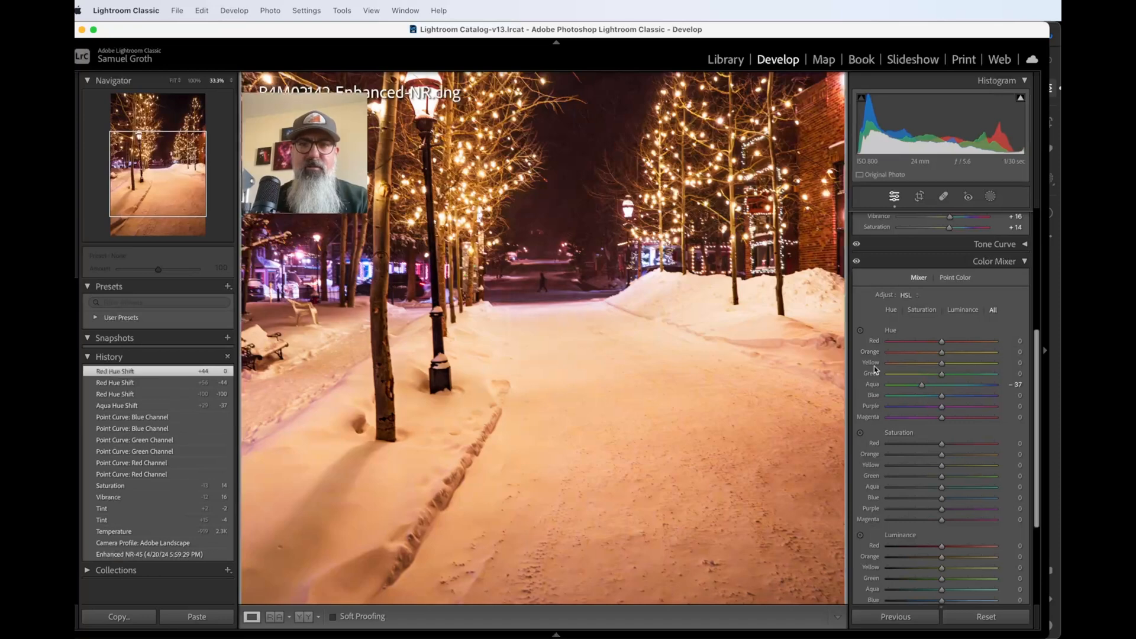
# Shift the Red hue to +6 and reduce the Red saturation to -100
pyautogui.moveTo(943, 342)
pyautogui.mouseDown()
pyautogui.moveTo(994, 339)
pyautogui.moveTo(944, 346)
pyautogui.mouseUp()
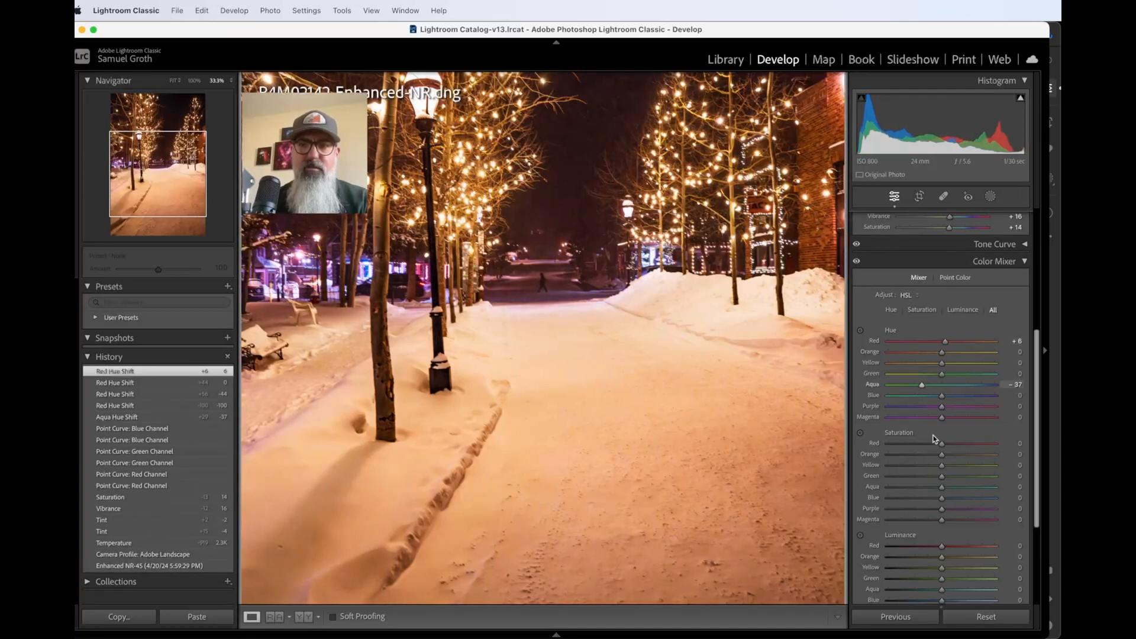
pyautogui.moveTo(942, 443); pyautogui.dragTo(758, 475)
pyautogui.scroll(-3, 882, 460)
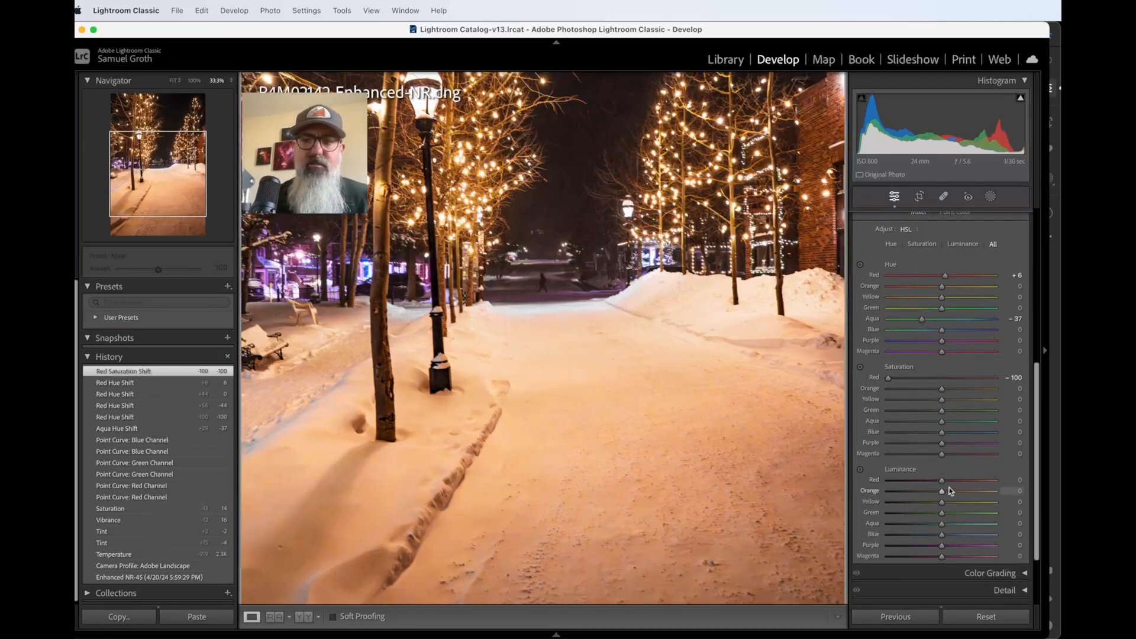
pyautogui.moveTo(943, 481); pyautogui.dragTo(983, 465)
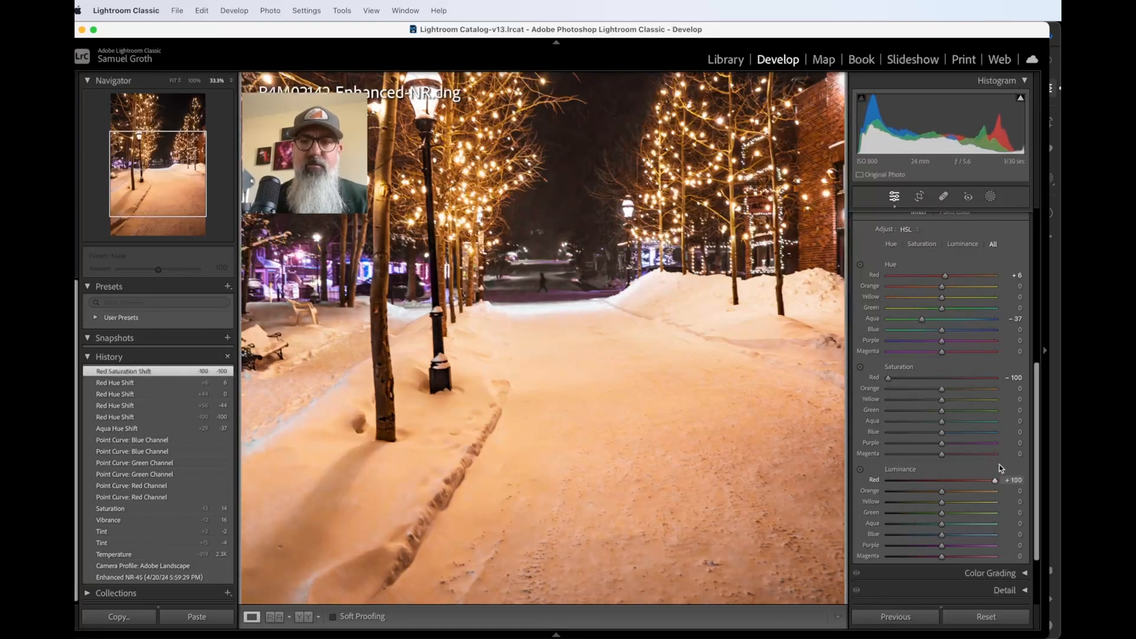
pyautogui.moveTo(992, 479); pyautogui.dragTo(922, 475)
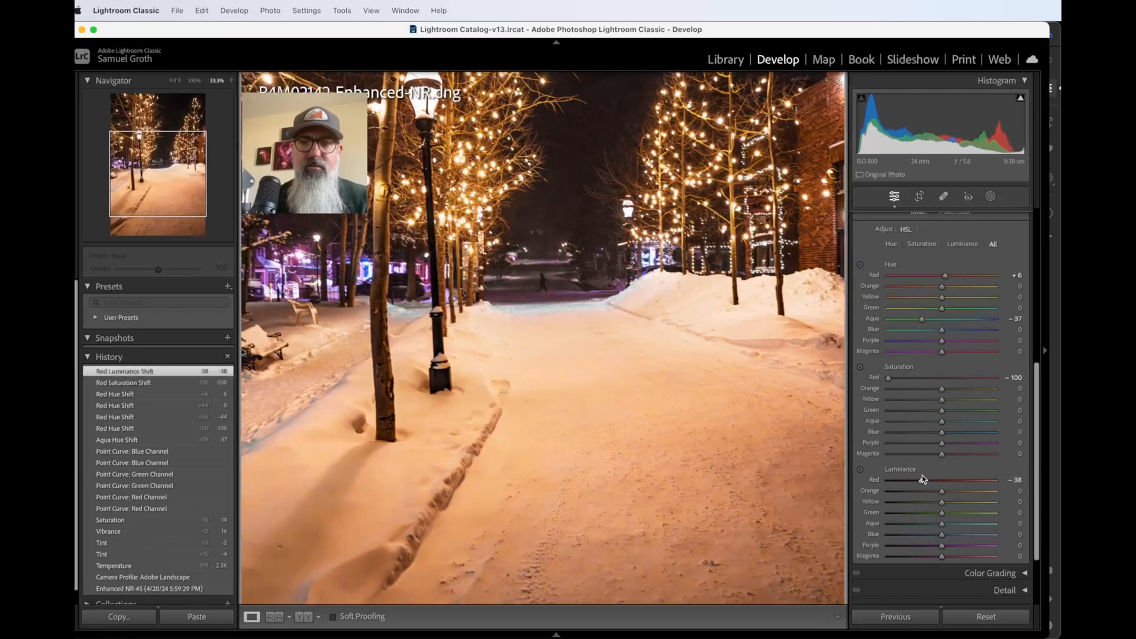
pyautogui.doubleClick(922, 476)
pyautogui.scroll(-1, 921, 484)
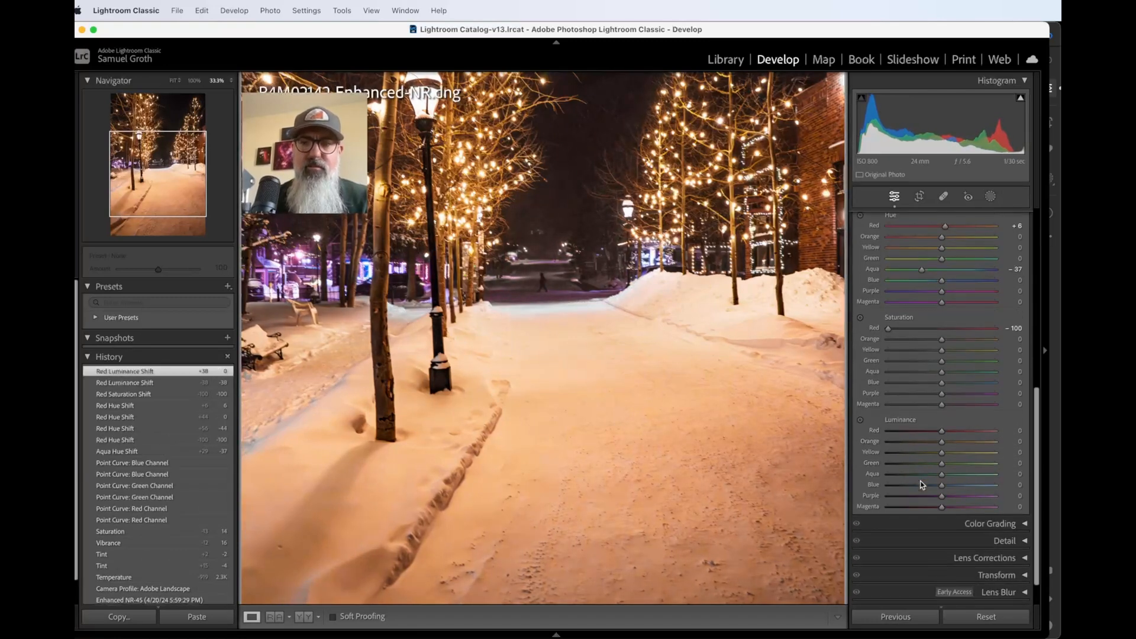
# Sample the purple cast on the distant road with Point Color and set its saturation shift to -100
pyautogui.scroll(5, 921, 385)
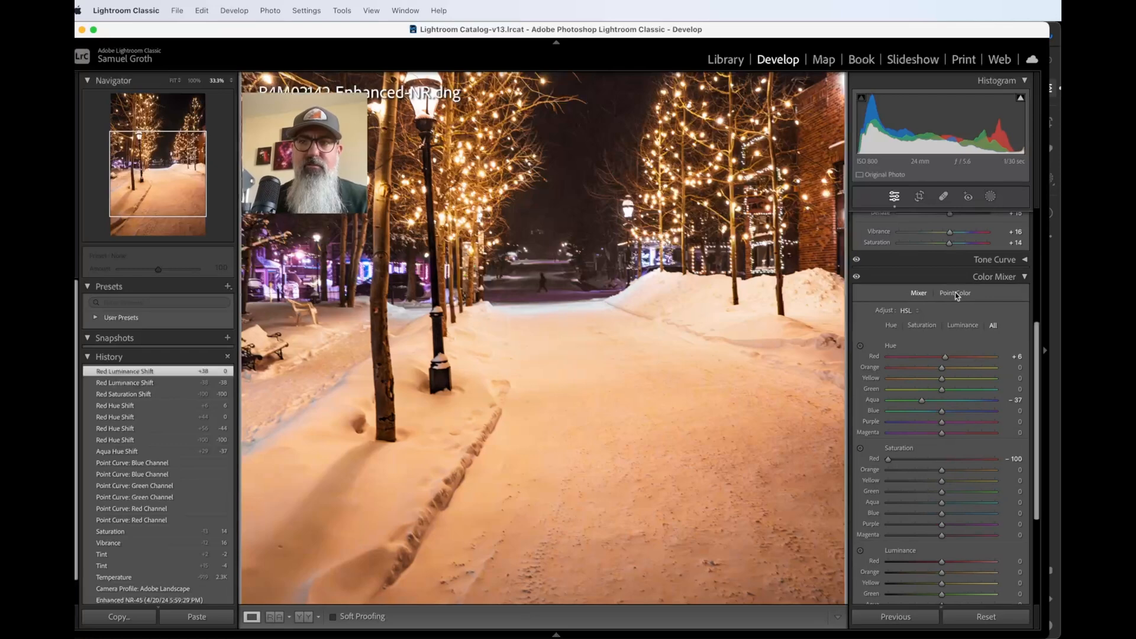
pyautogui.click(917, 308)
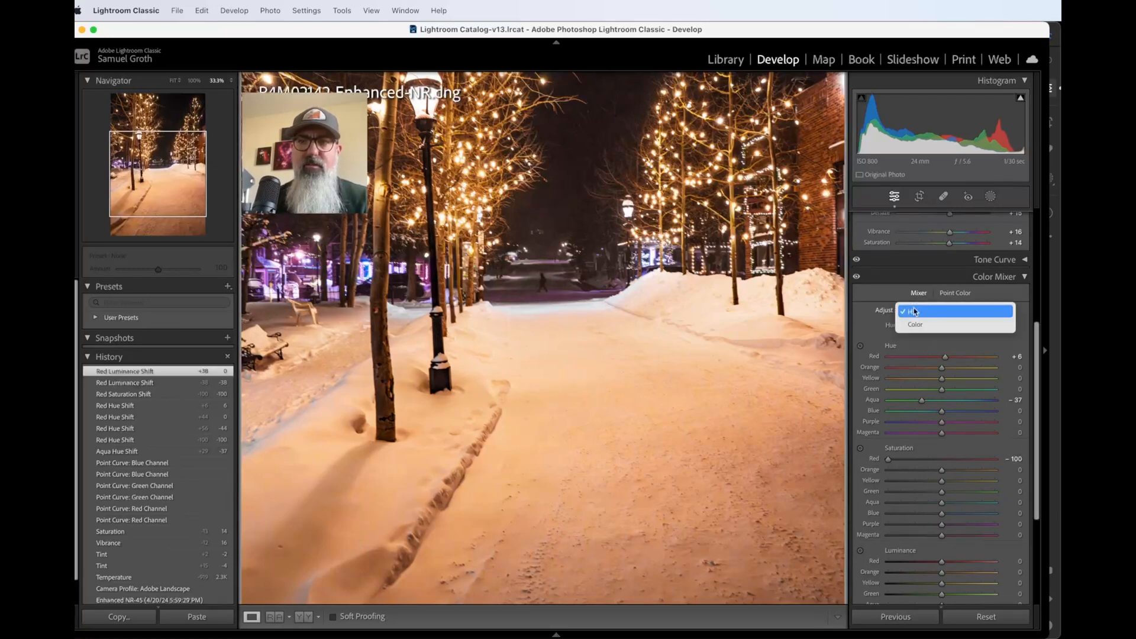
pyautogui.click(901, 295)
pyautogui.click(955, 294)
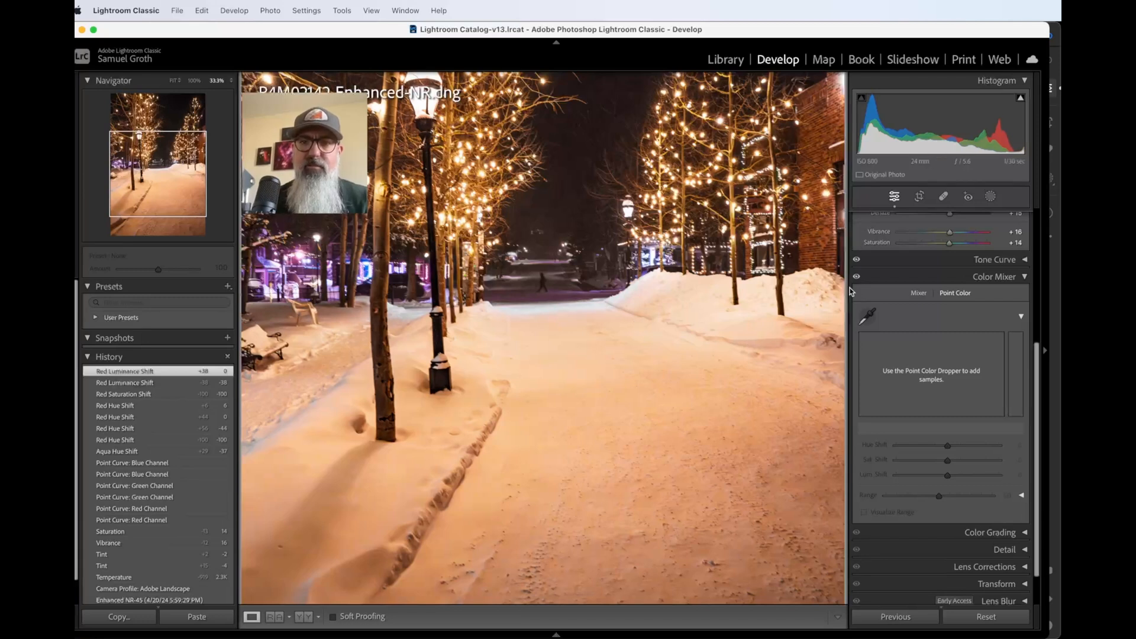
pyautogui.click(868, 316)
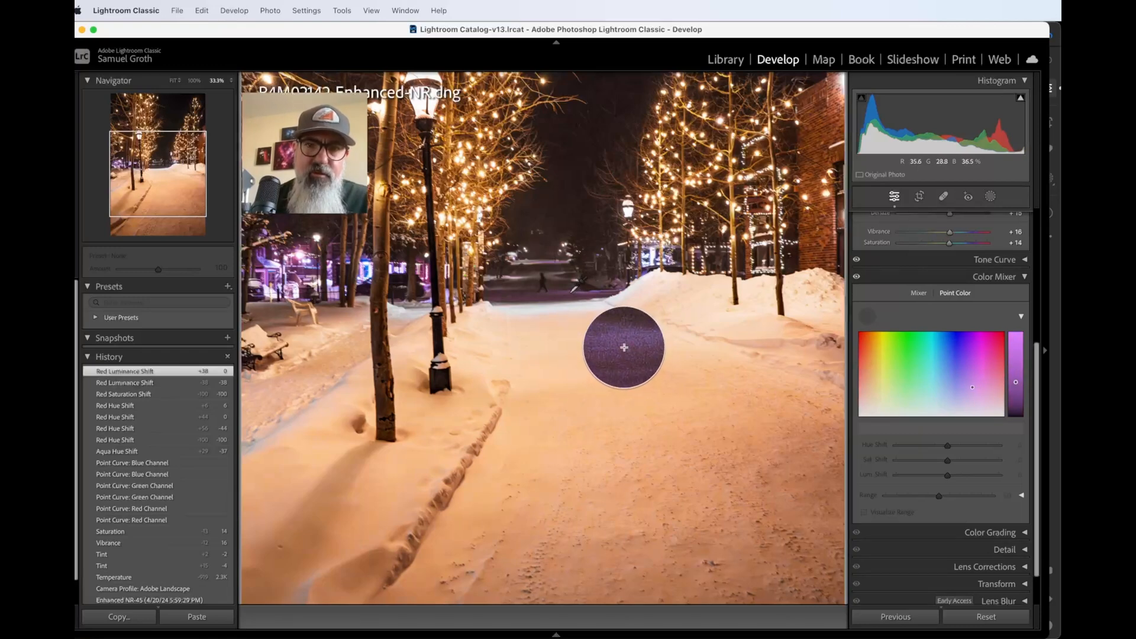
pyautogui.click(625, 348)
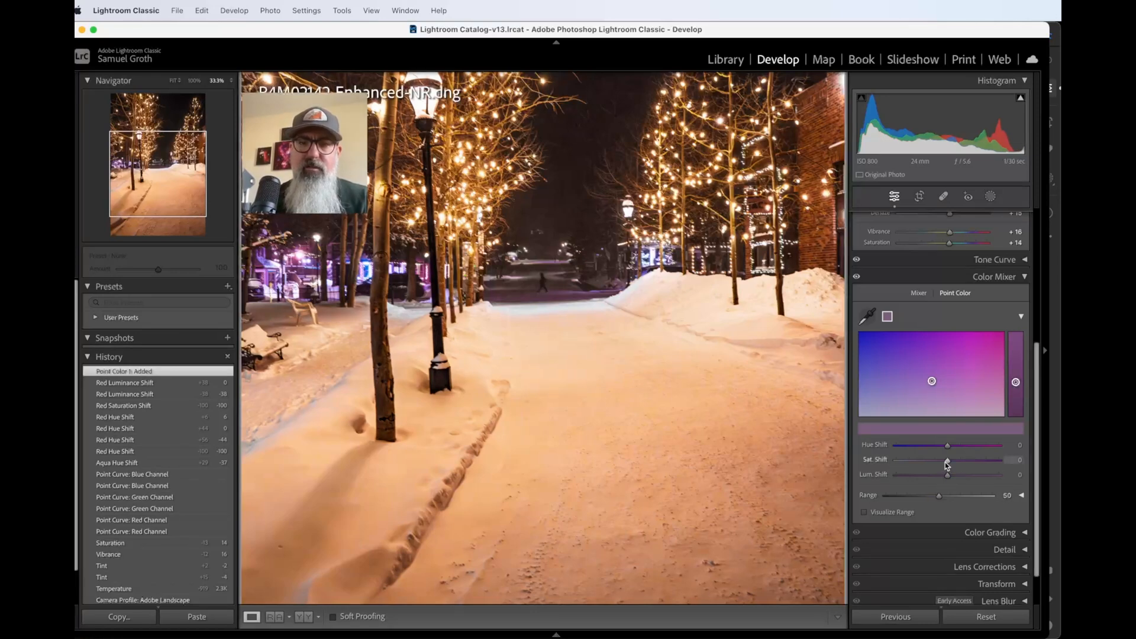
pyautogui.moveTo(947, 464); pyautogui.dragTo(875, 475)
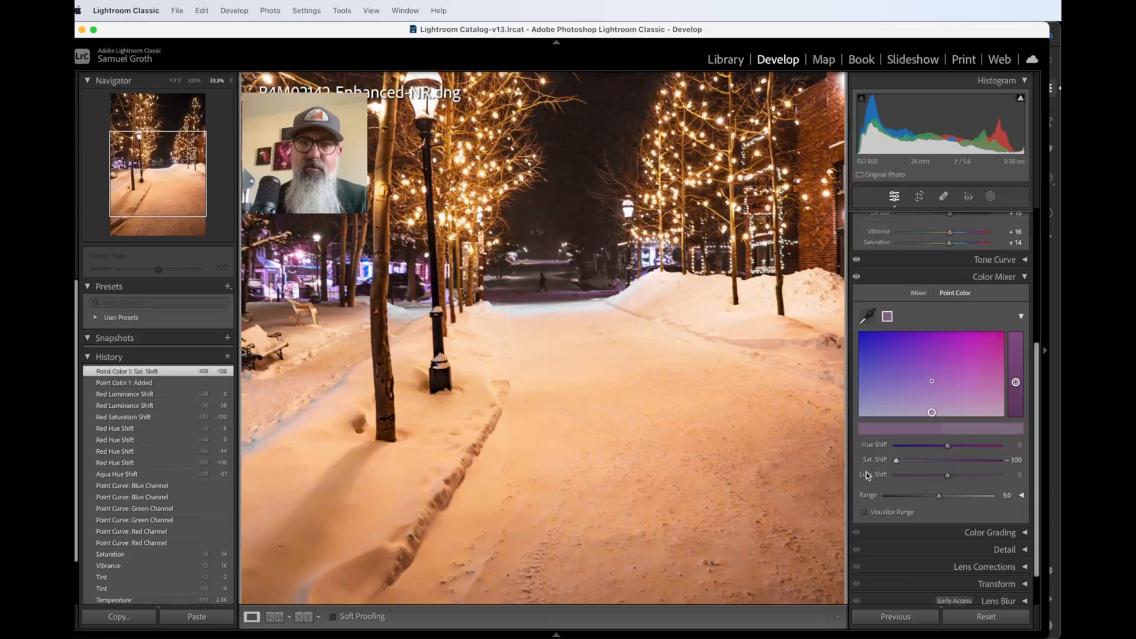
pyautogui.click(570, 289)
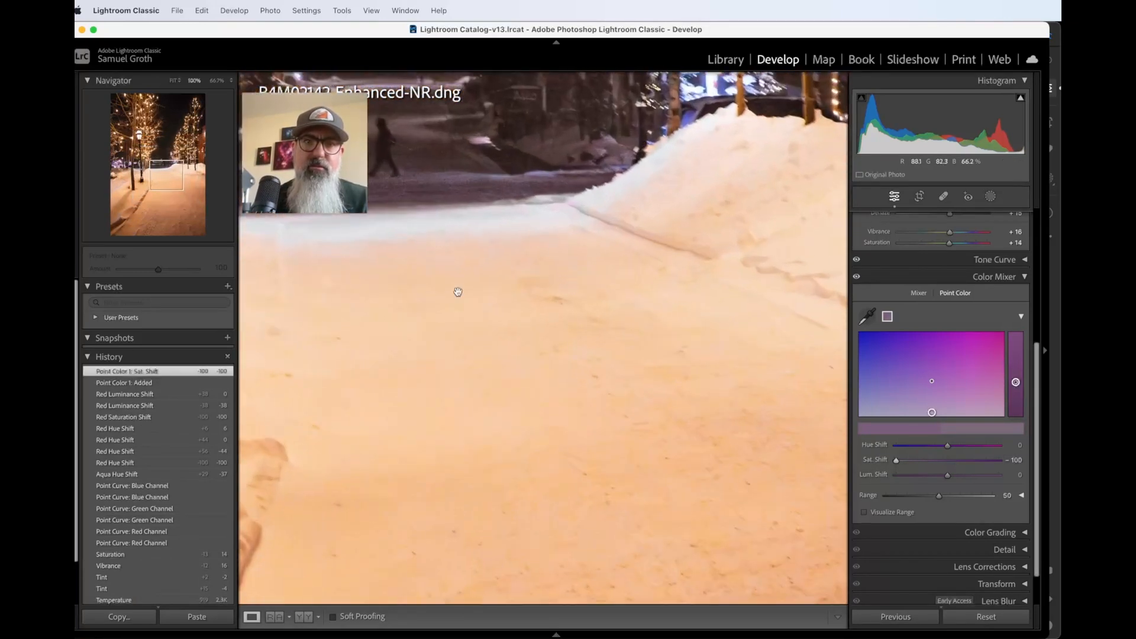
pyautogui.press('super+minus')
pyautogui.press('super+minus')
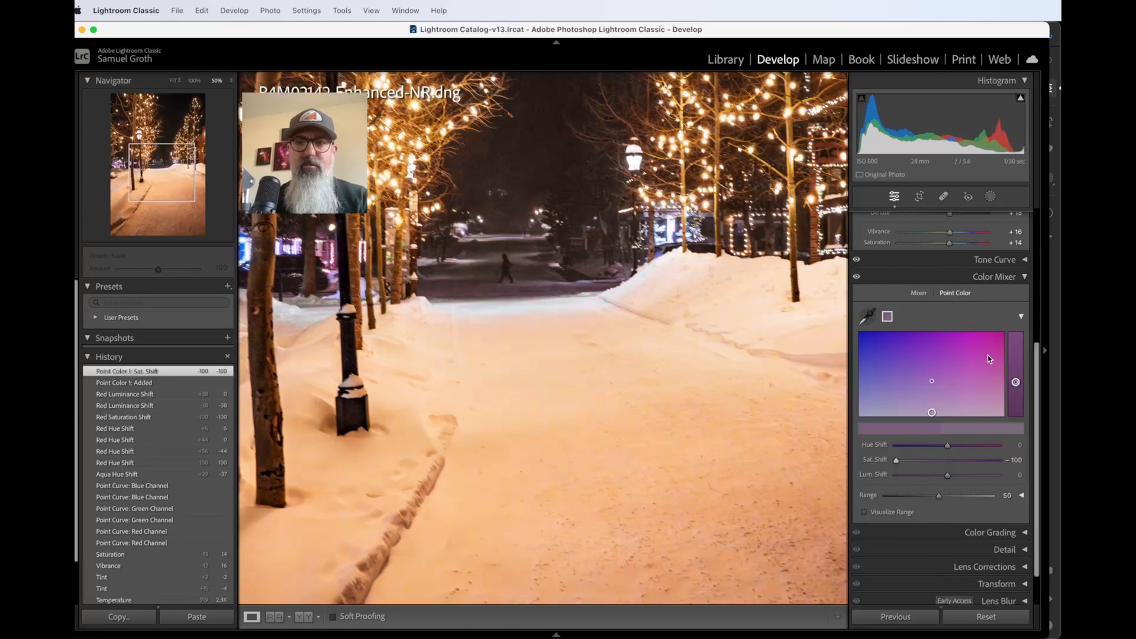
# Review the Color Mixer's HSL adjustments, viewing the hue, saturation and luminance groups
pyautogui.scroll(-1, 934, 294)
pyautogui.scroll(-1, 935, 294)
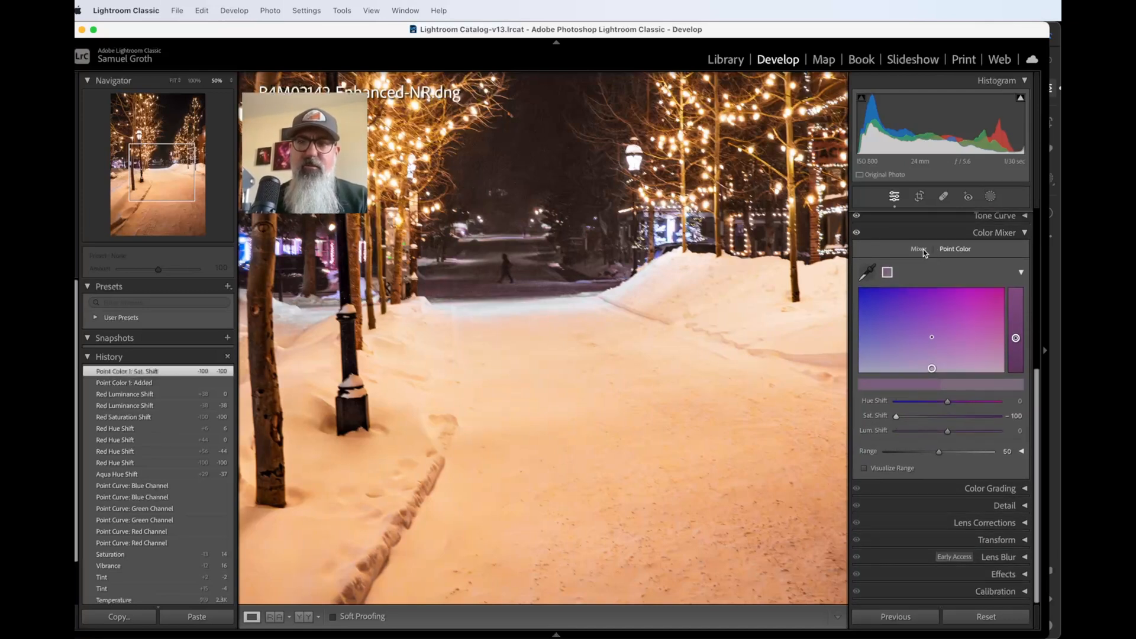
pyautogui.click(923, 250)
pyautogui.scroll(-1, 943, 496)
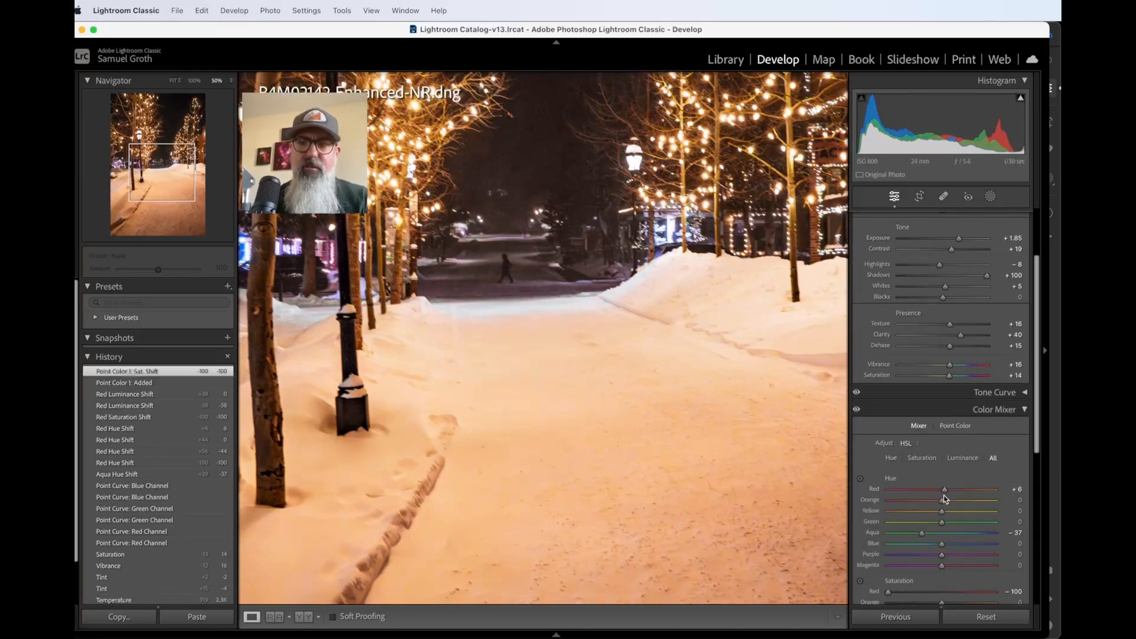
pyautogui.scroll(-1, 893, 449)
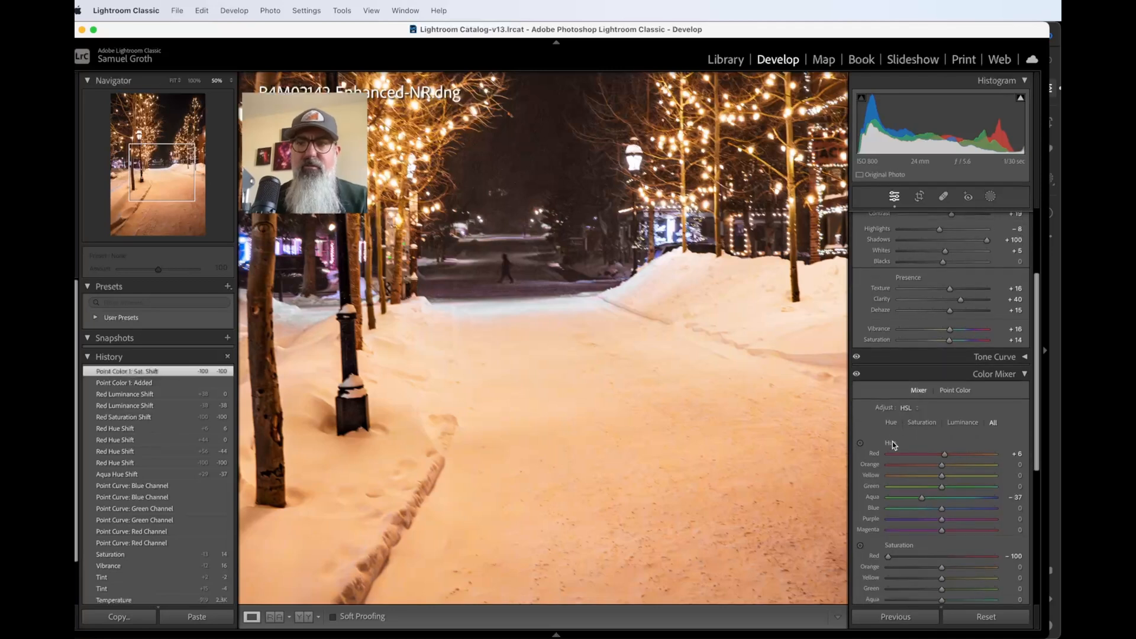
pyautogui.scroll(-1, 889, 425)
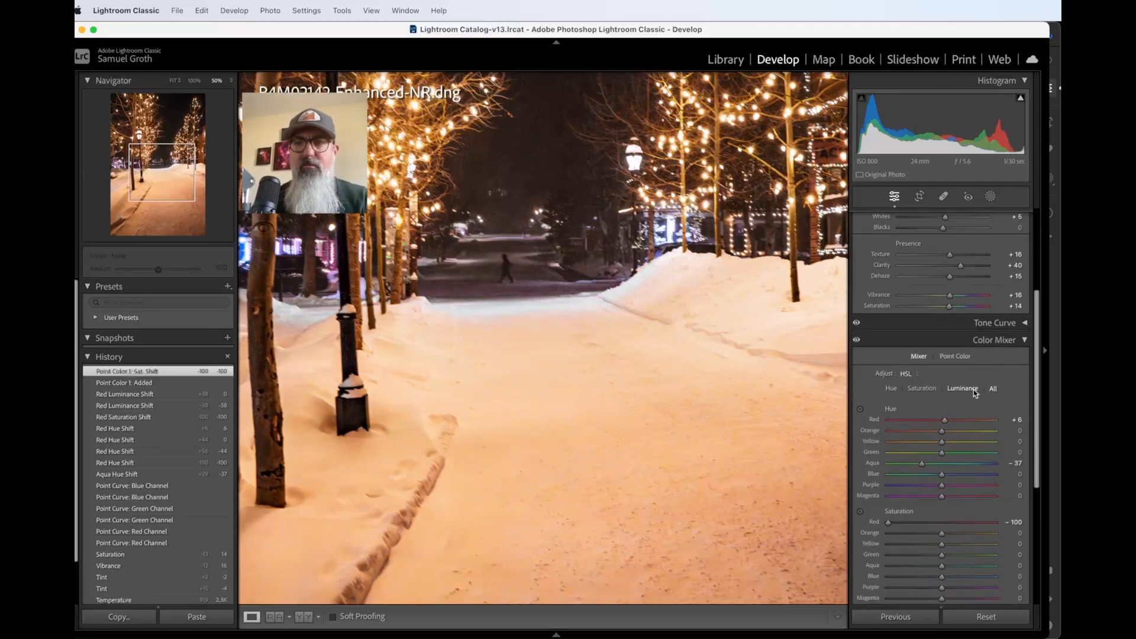
pyautogui.click(922, 388)
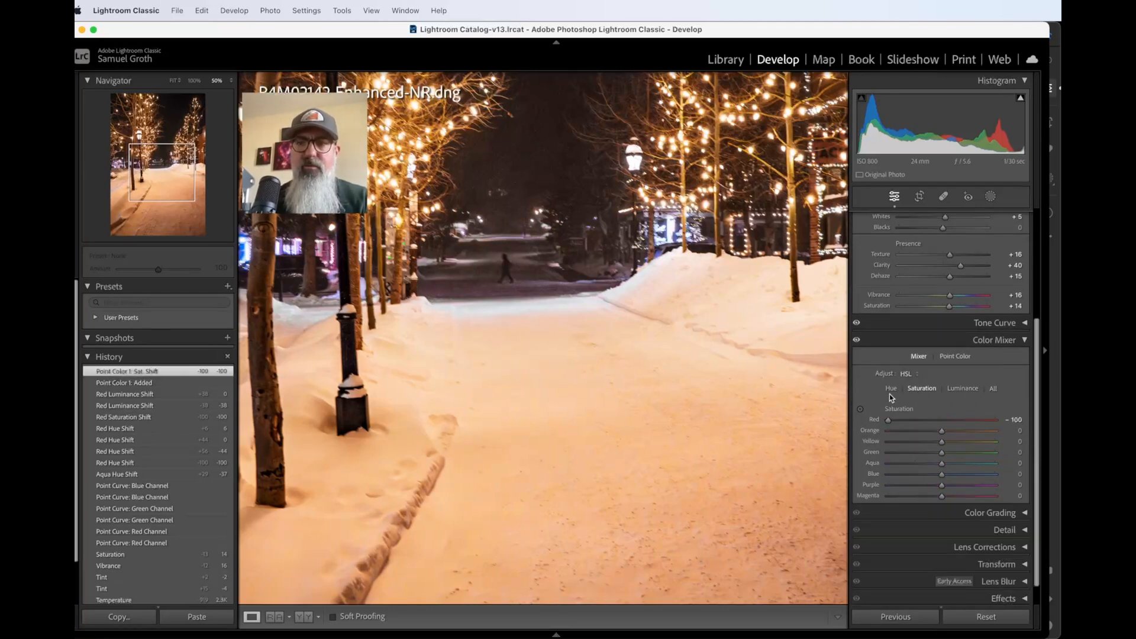
pyautogui.click(891, 392)
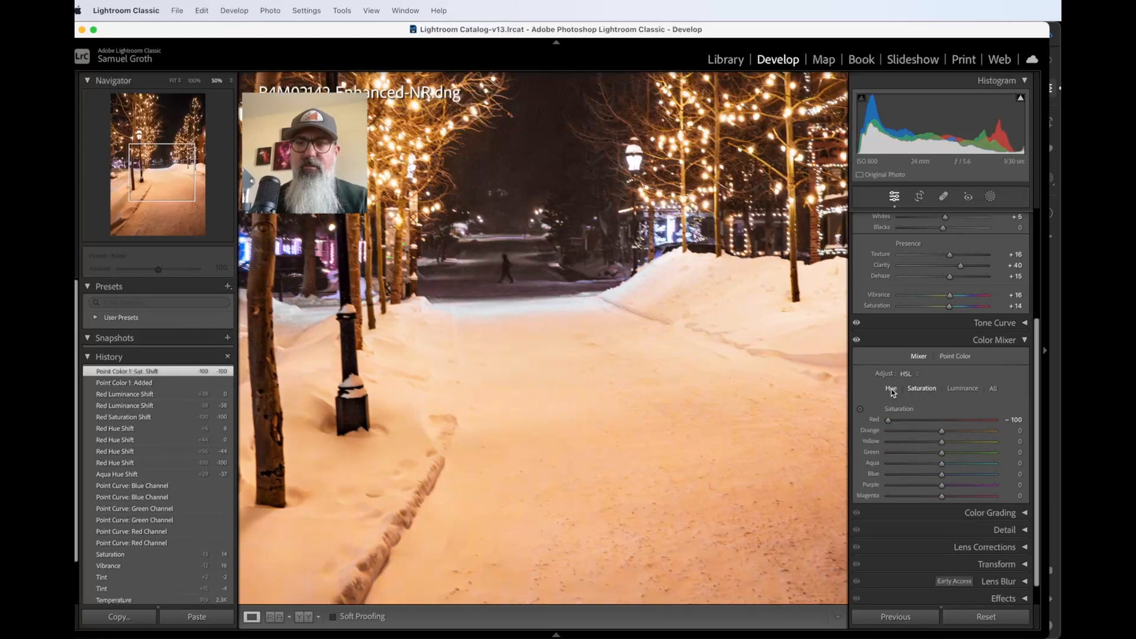
pyautogui.click(954, 390)
pyautogui.scroll(-1, 956, 355)
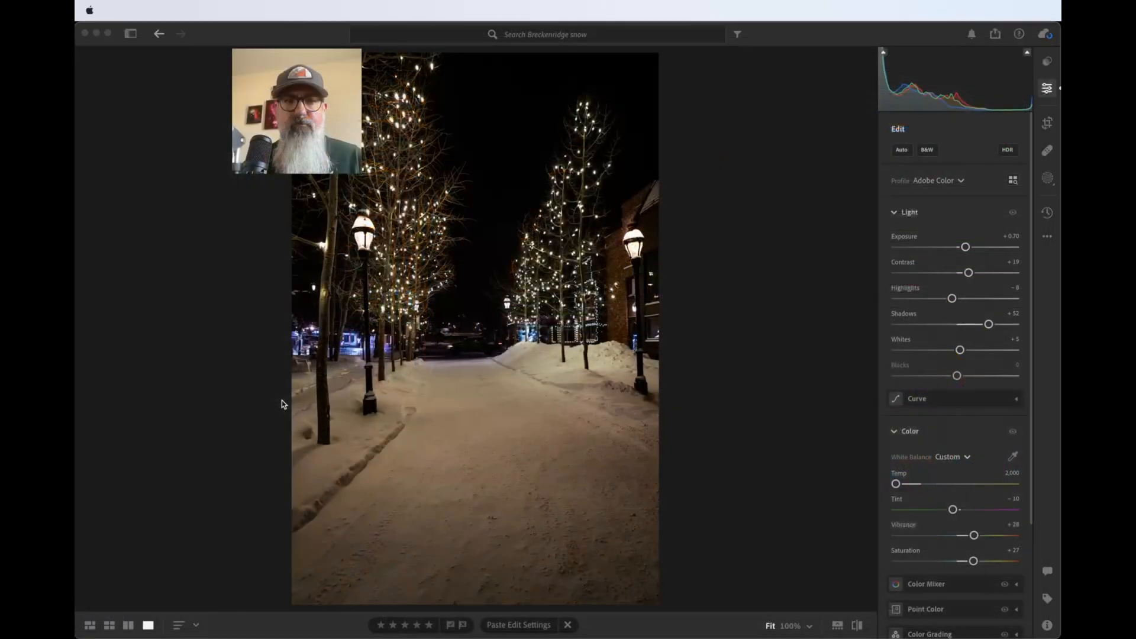
# Switch to Adobe Lightroom, try the Adobe Landscape profile on the street photo and return it to Adobe Color
pyautogui.click(423, 625)
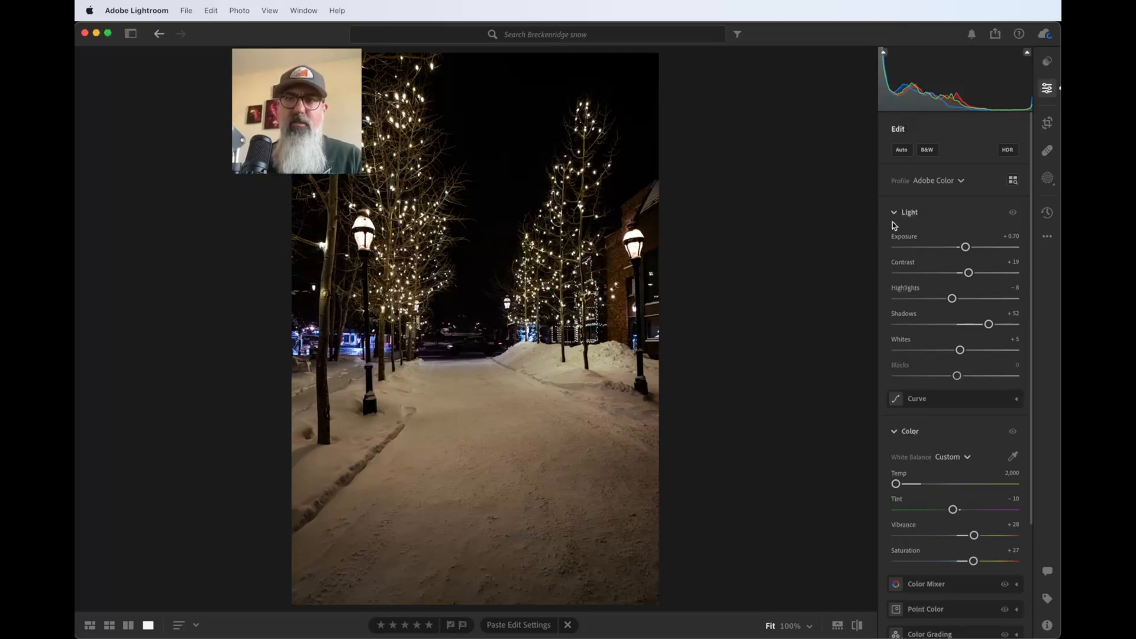
pyautogui.click(923, 182)
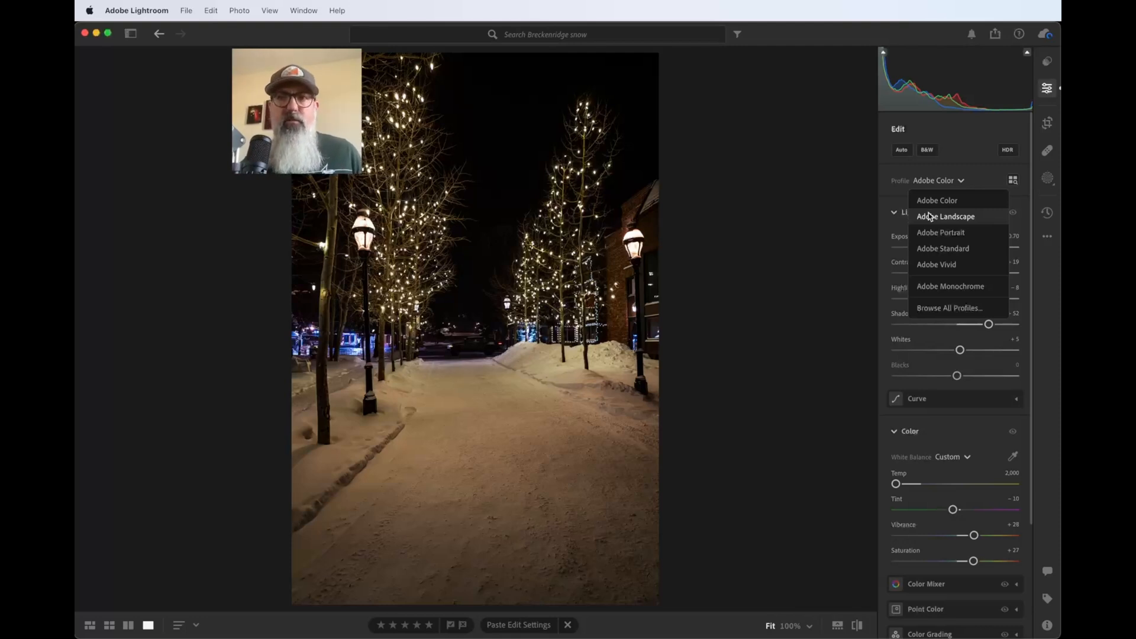
pyautogui.click(931, 216)
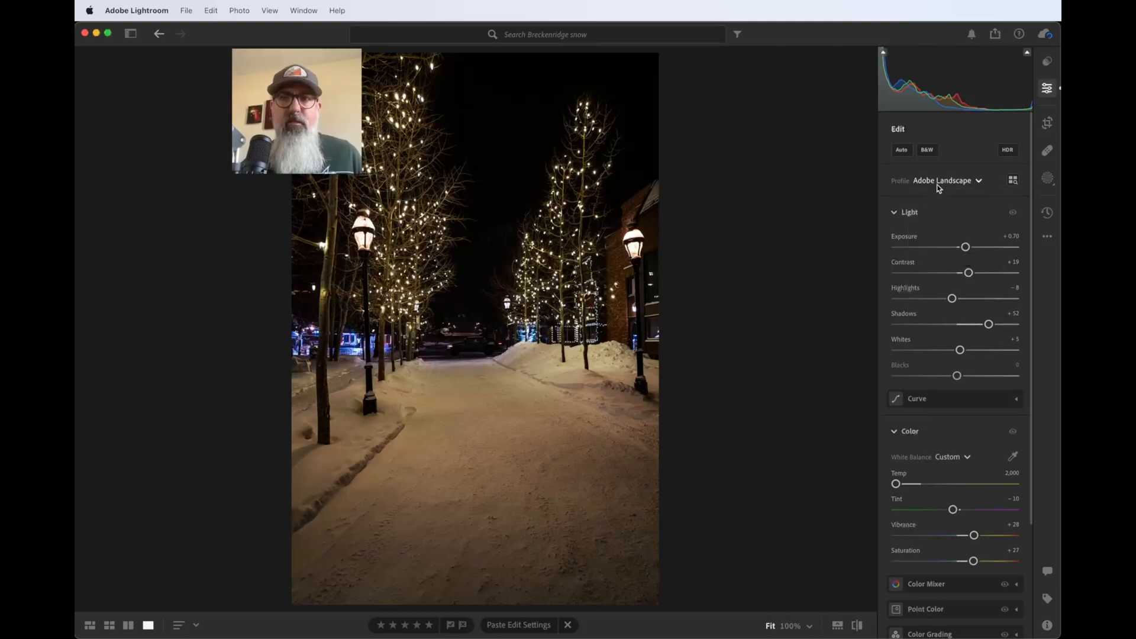
pyautogui.click(939, 182)
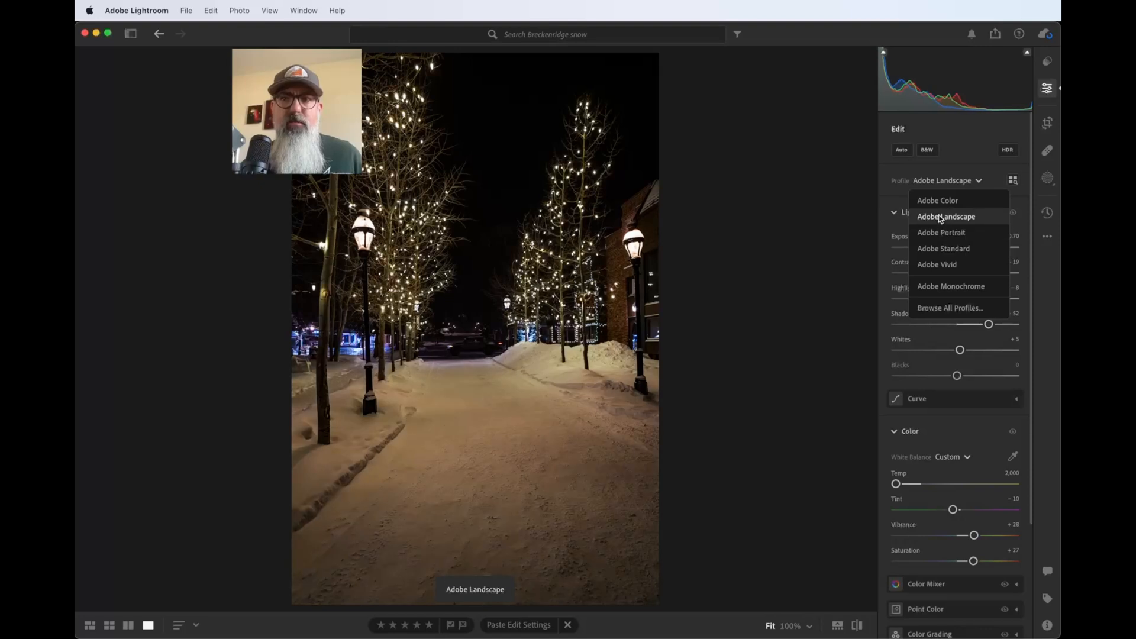
pyautogui.click(938, 201)
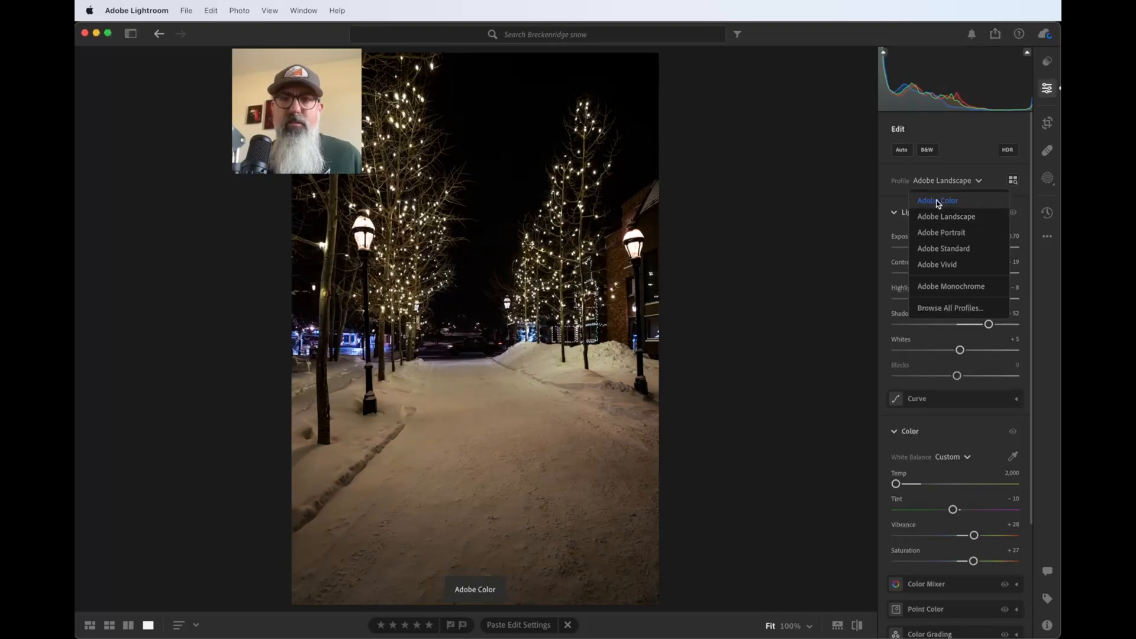
# Shape a reverse S-curve in the blue channel, pulling the highlights down and lifting the shadows
pyautogui.scroll(-2, 908, 285)
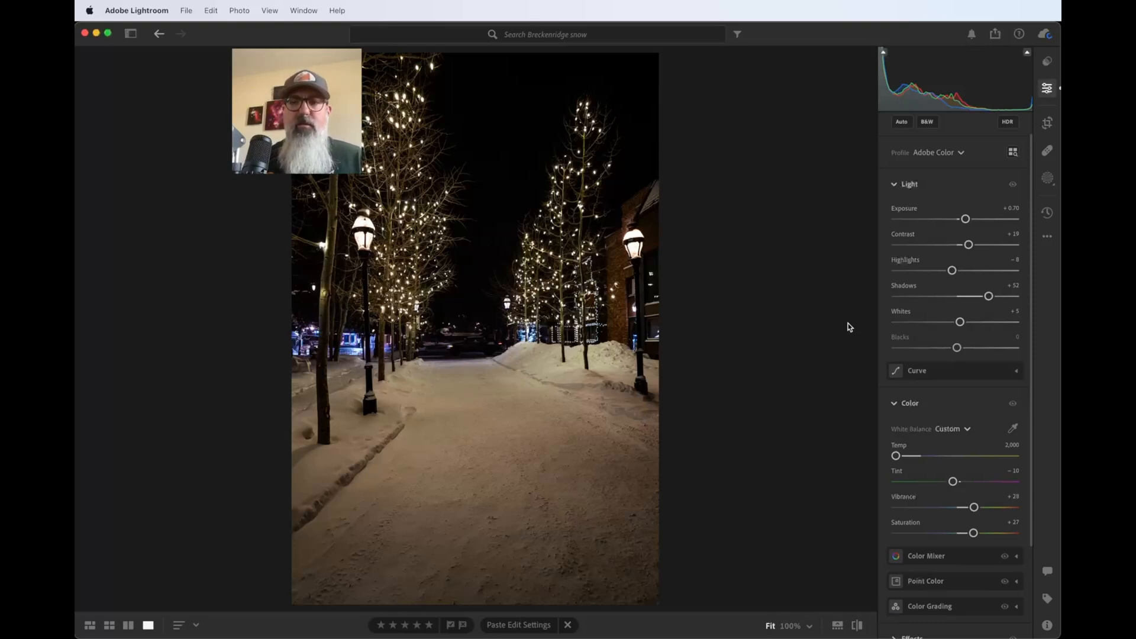
pyautogui.scroll(-1, 926, 385)
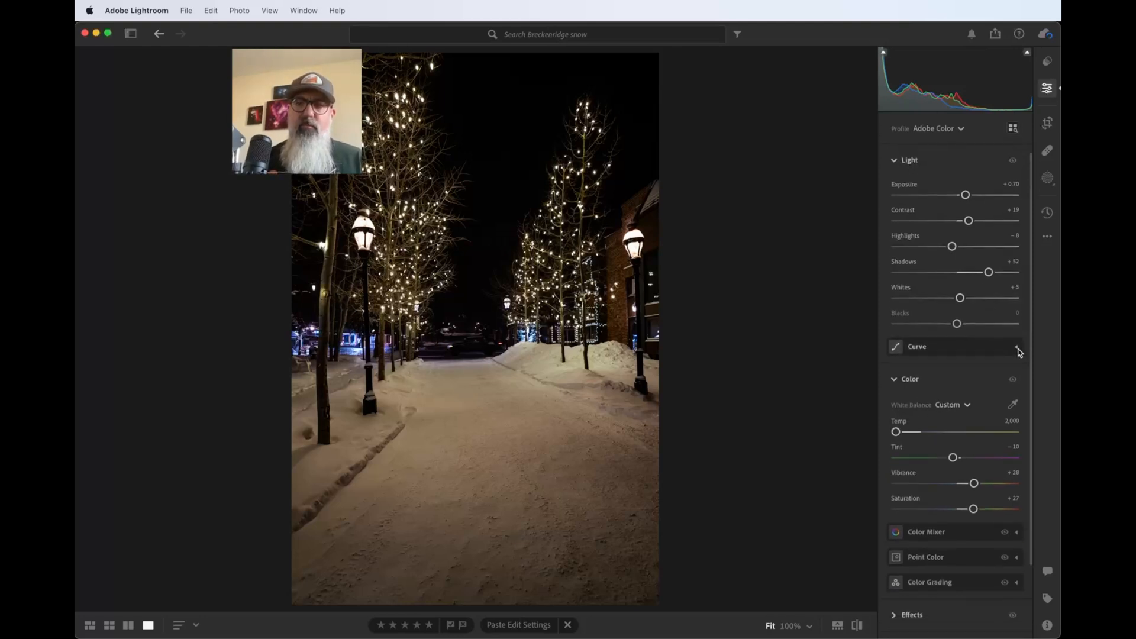
pyautogui.click(1019, 351)
pyautogui.scroll(-1, 941, 385)
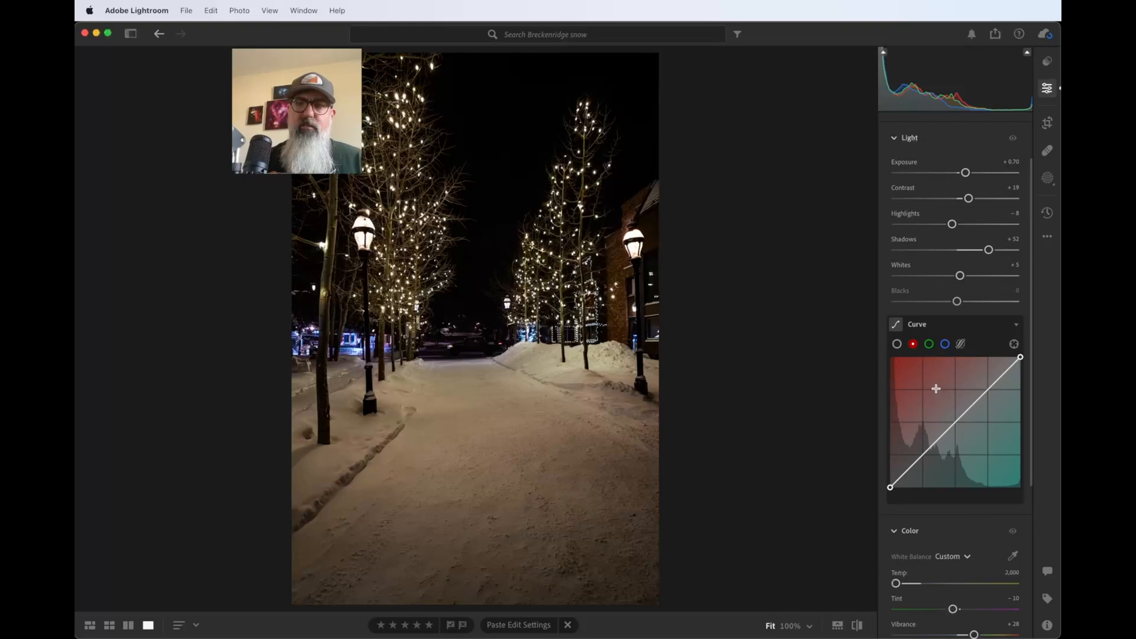
pyautogui.click(931, 347)
pyautogui.click(947, 347)
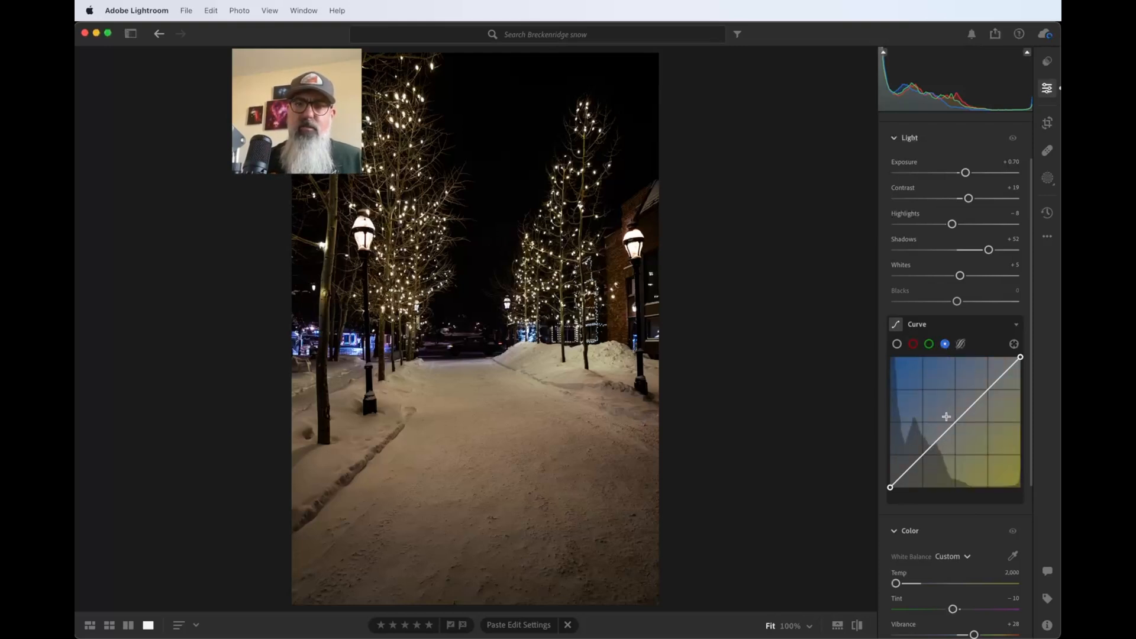
pyautogui.click(990, 388)
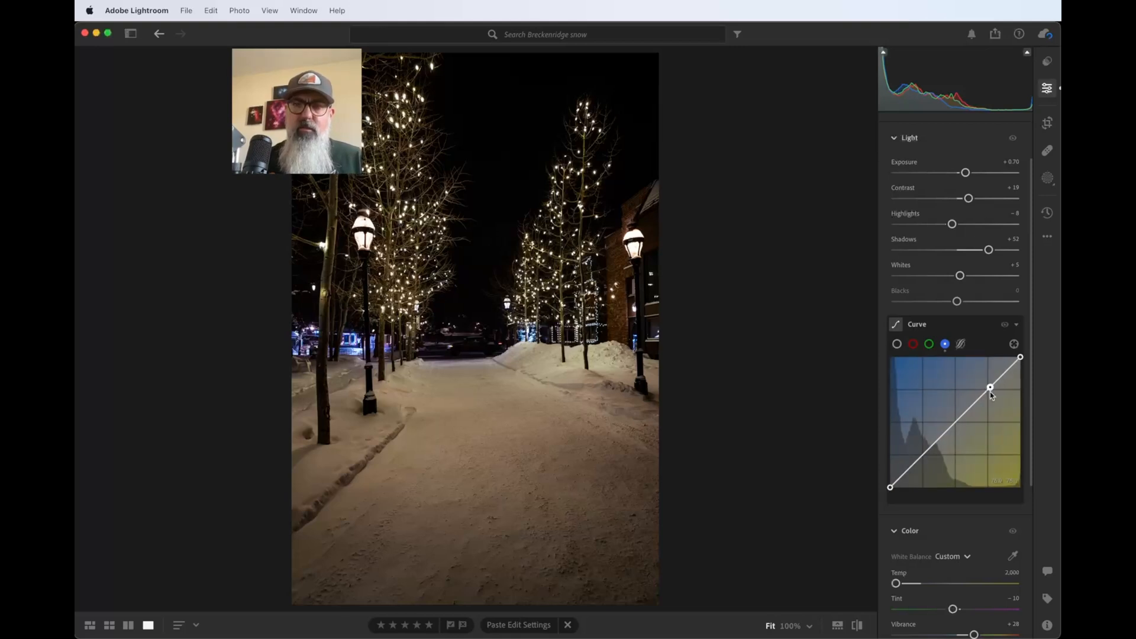
pyautogui.moveTo(991, 392); pyautogui.dragTo(988, 397)
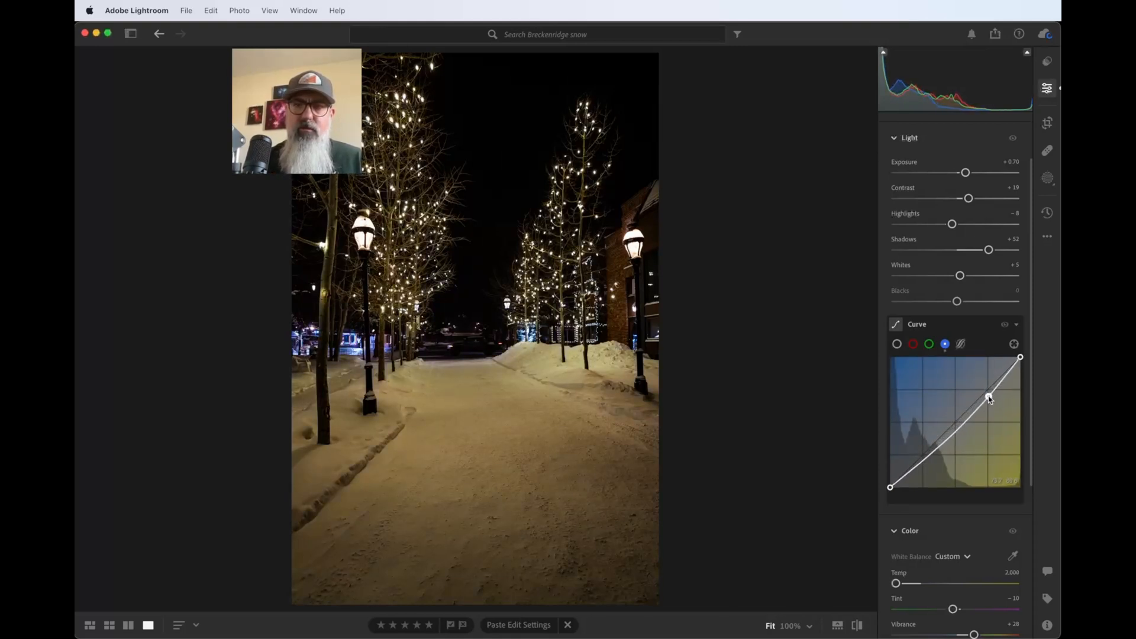
pyautogui.moveTo(925, 464); pyautogui.dragTo(925, 449)
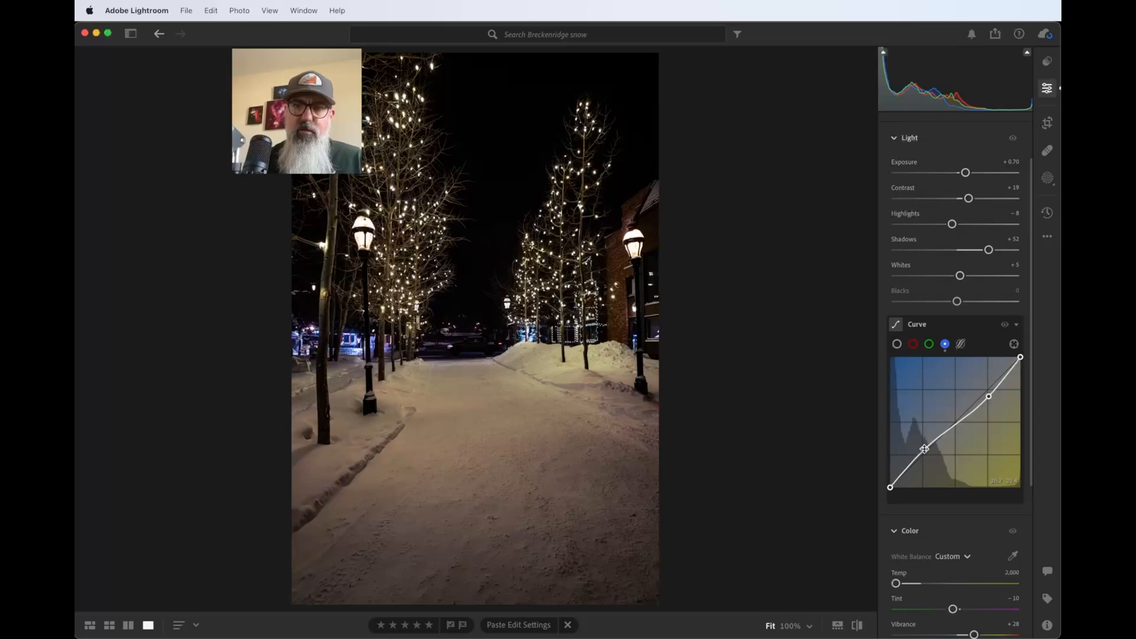
# Examine the snow on the path and along its sides up close for the effect of the blue curve
pyautogui.click(621, 459)
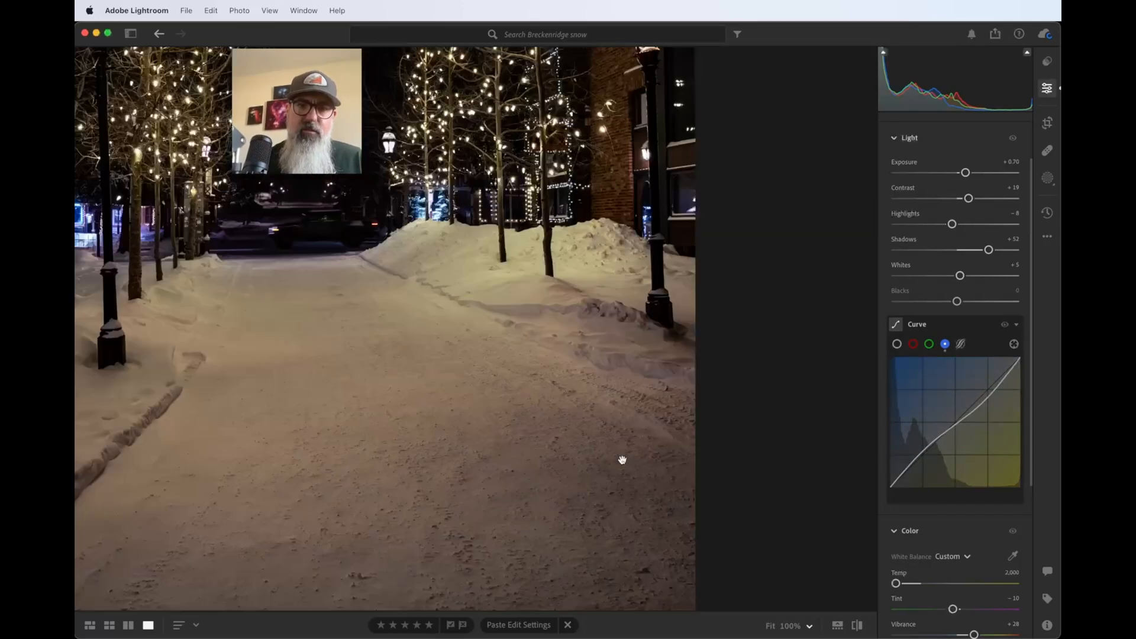
pyautogui.click(552, 472)
pyautogui.click(551, 472)
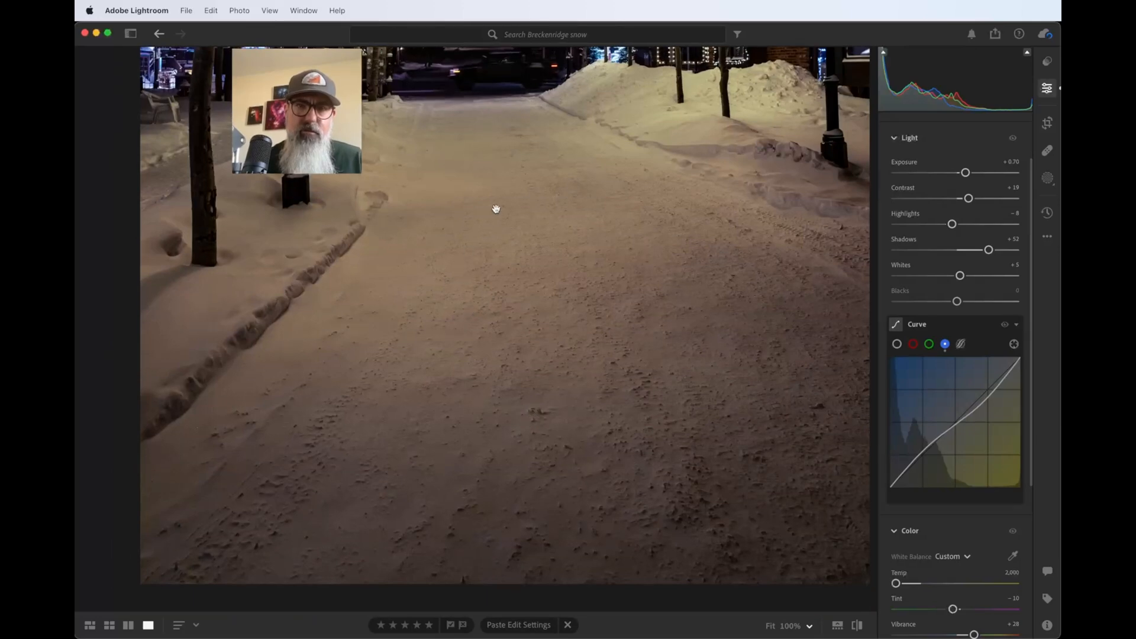
pyautogui.scroll(3, 495, 251)
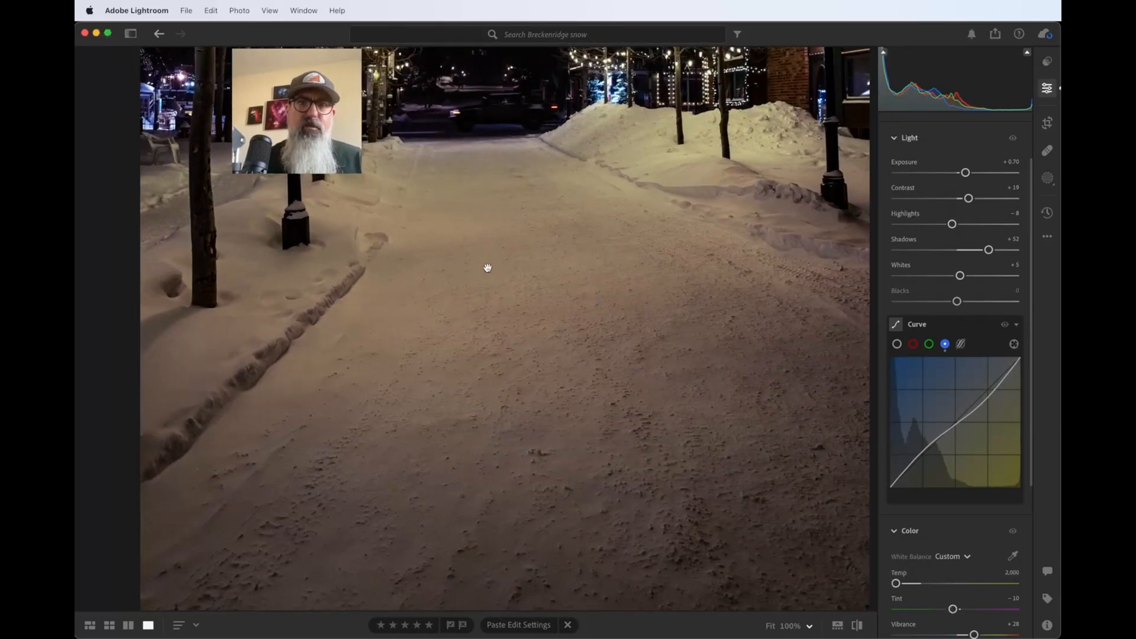
pyautogui.click(508, 363)
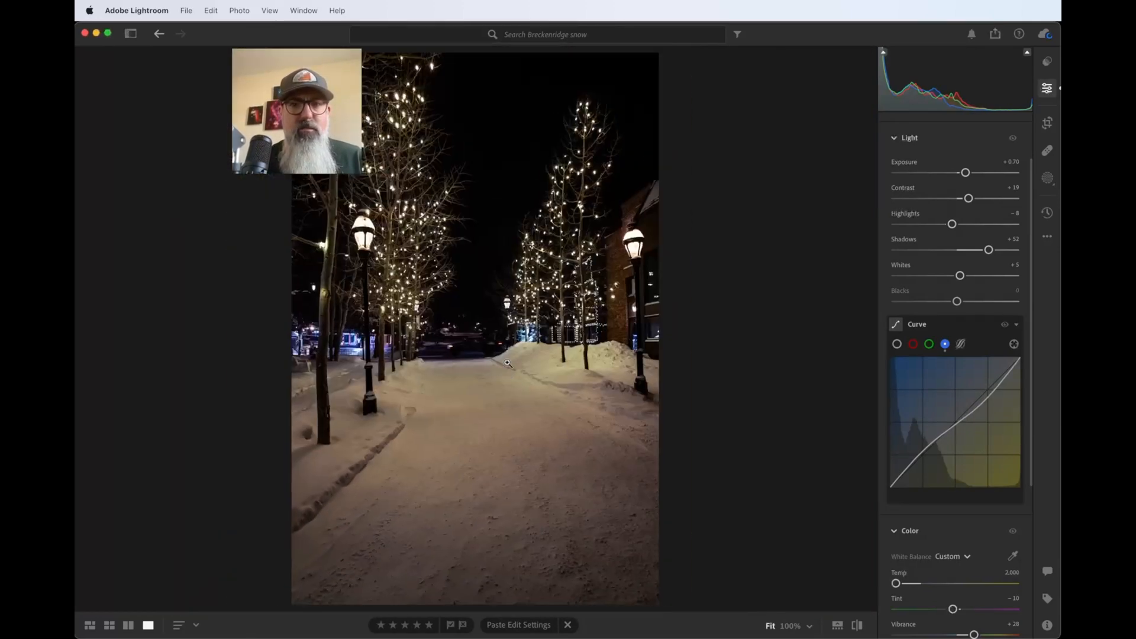
pyautogui.click(623, 527)
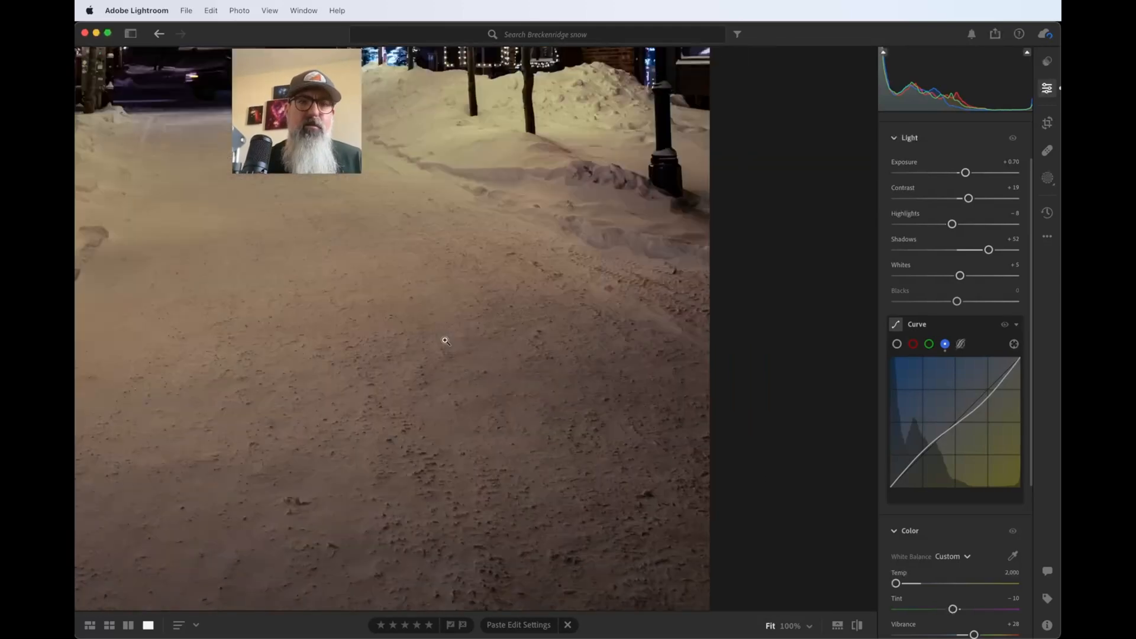
pyautogui.click(445, 341)
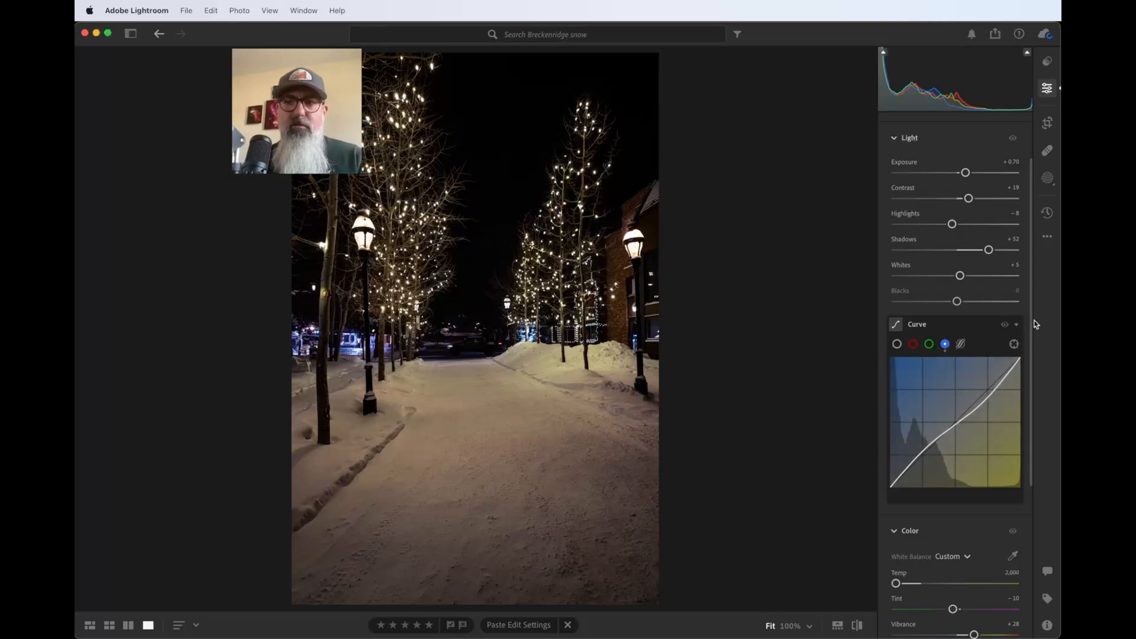
# Collapse the Curve and Color sections of the edit settings
pyautogui.click(1017, 325)
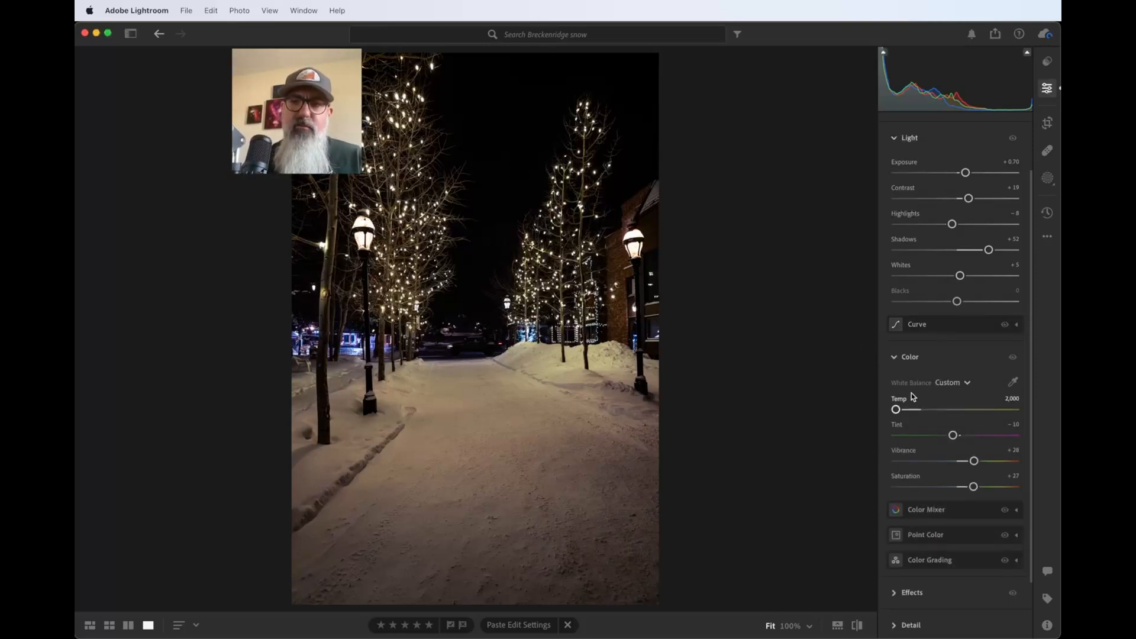
pyautogui.click(901, 360)
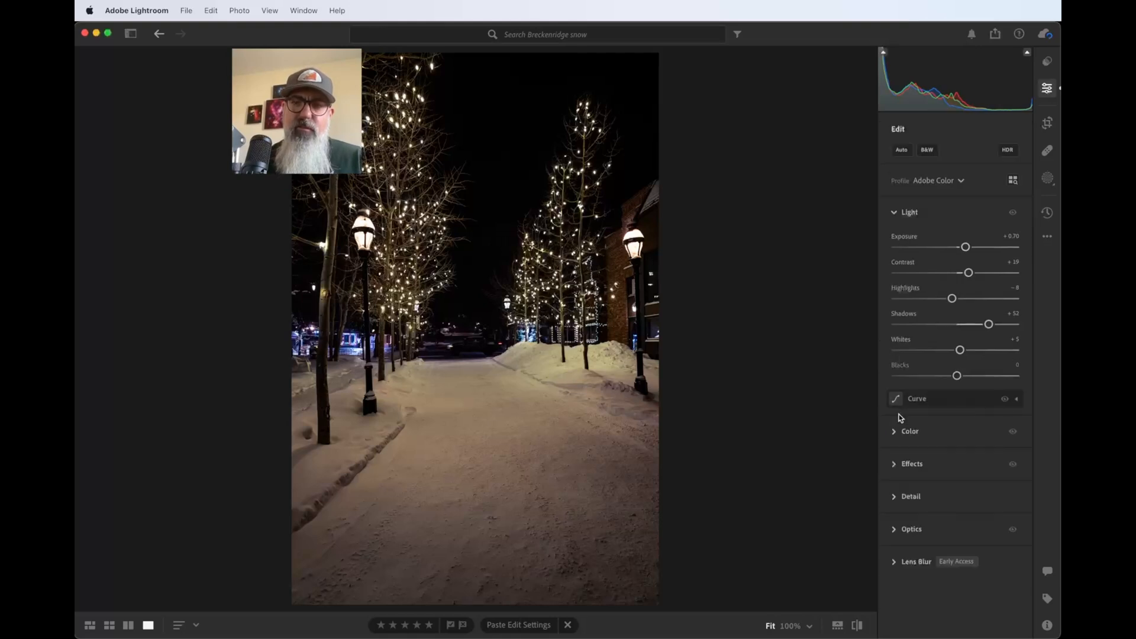
# Expand the Color settings and set the white balance temperature to its minimum of 2,000
pyautogui.click(900, 431)
pyautogui.scroll(-4, 896, 436)
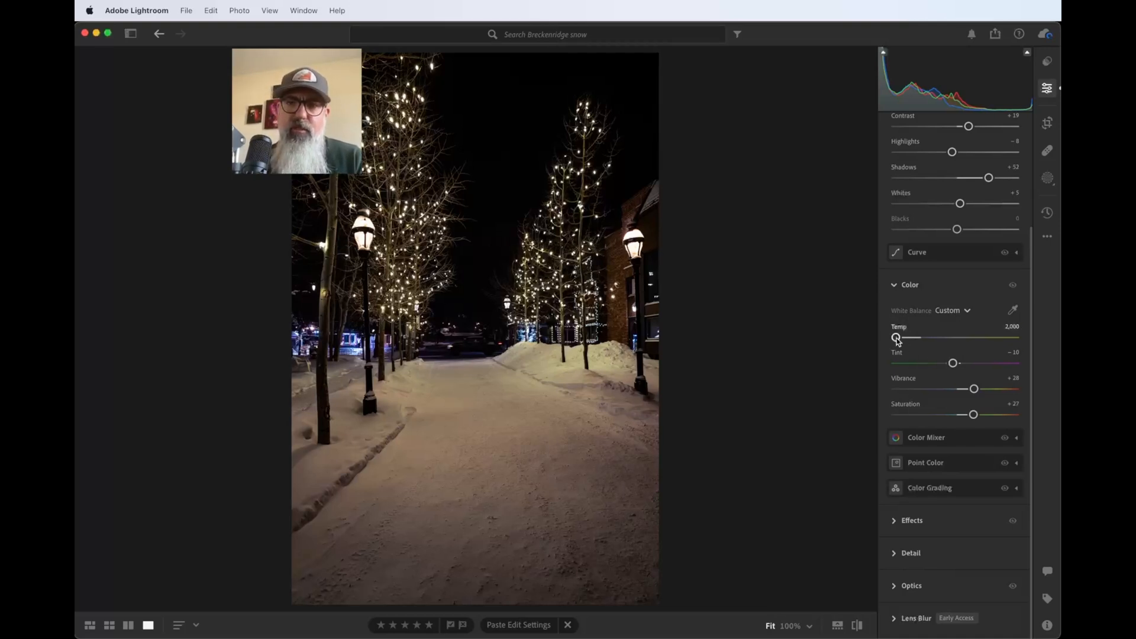
pyautogui.moveTo(896, 339)
pyautogui.mouseDown()
pyautogui.moveTo(920, 338)
pyautogui.moveTo(893, 336)
pyautogui.mouseUp()
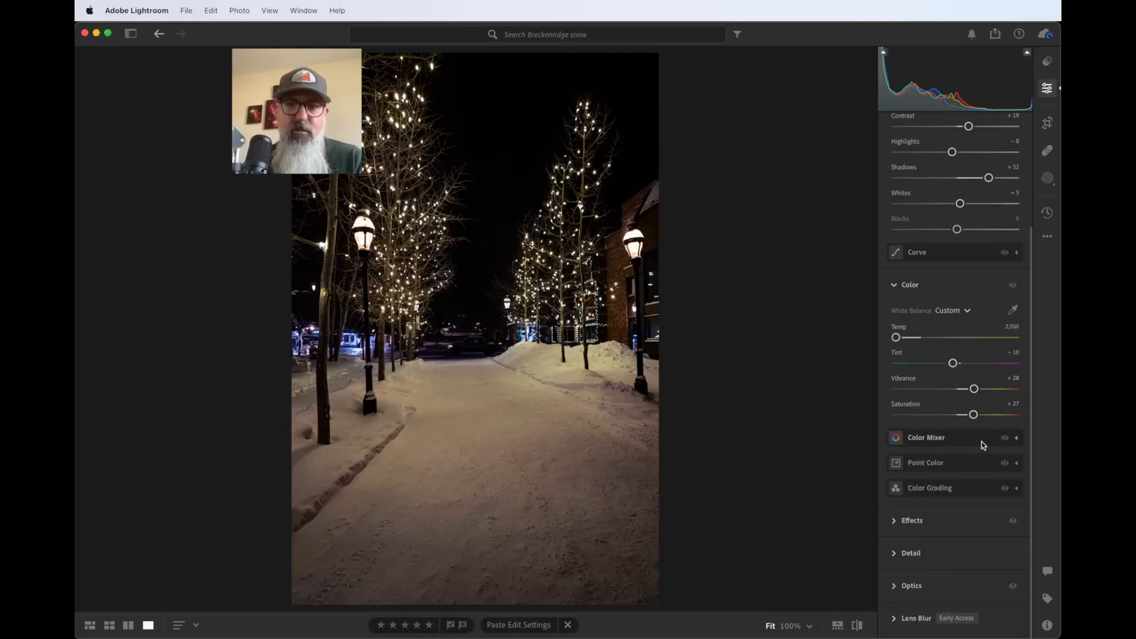
# Set the Color Mixer to adjust by Color, select the orange range, review the adjustment modes and collapse the mixer
pyautogui.click(1017, 438)
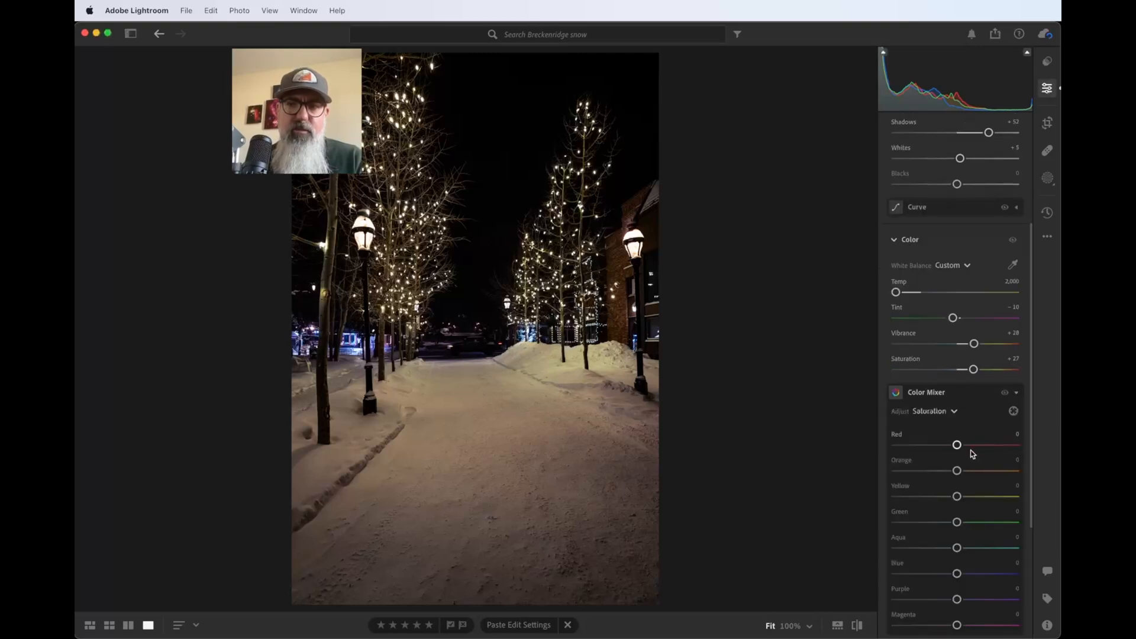
pyautogui.scroll(-1, 971, 454)
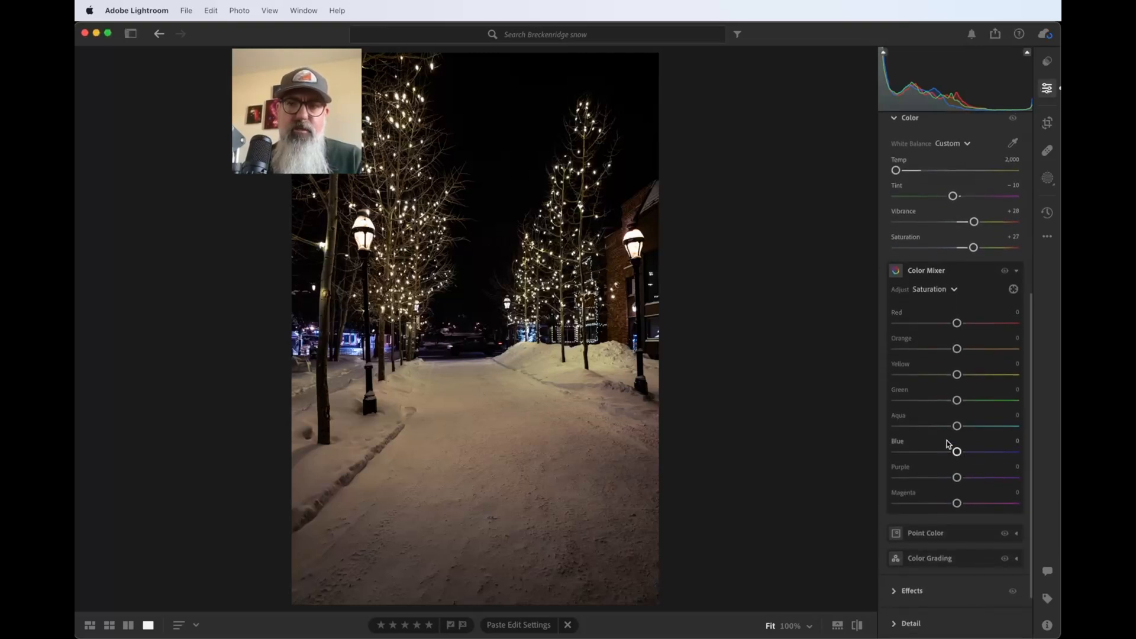
pyautogui.click(937, 294)
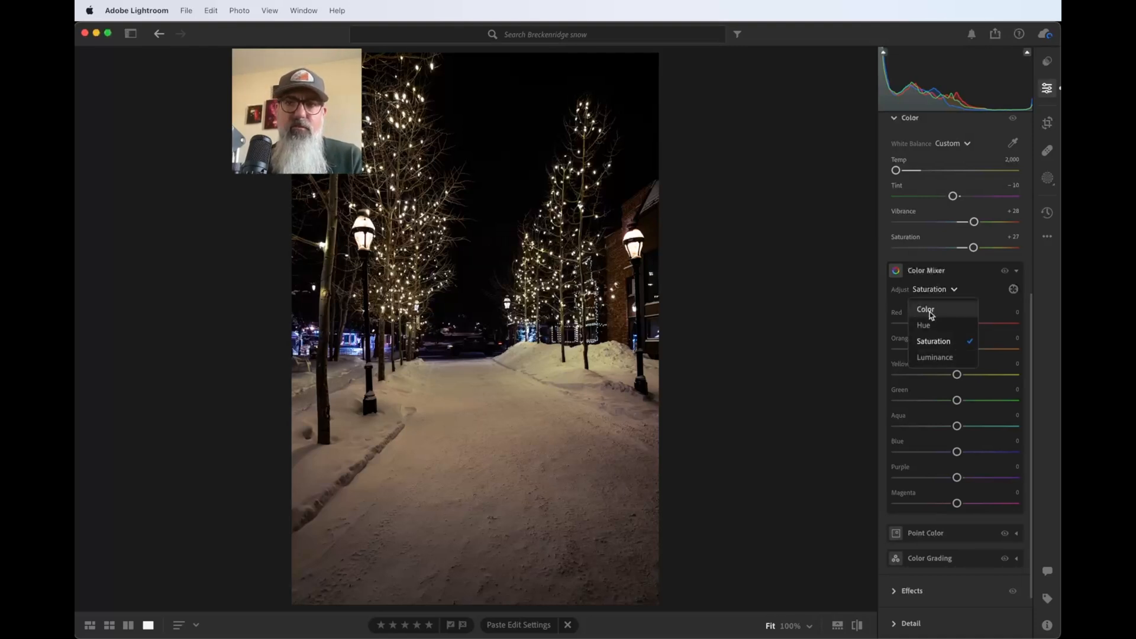
pyautogui.click(926, 310)
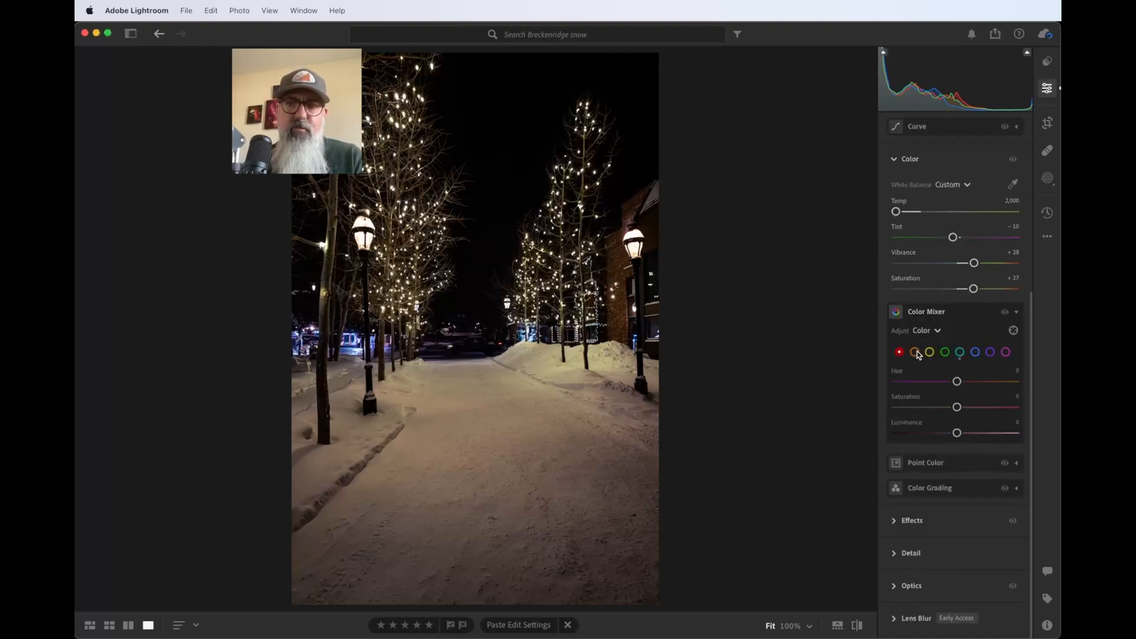
pyautogui.click(926, 331)
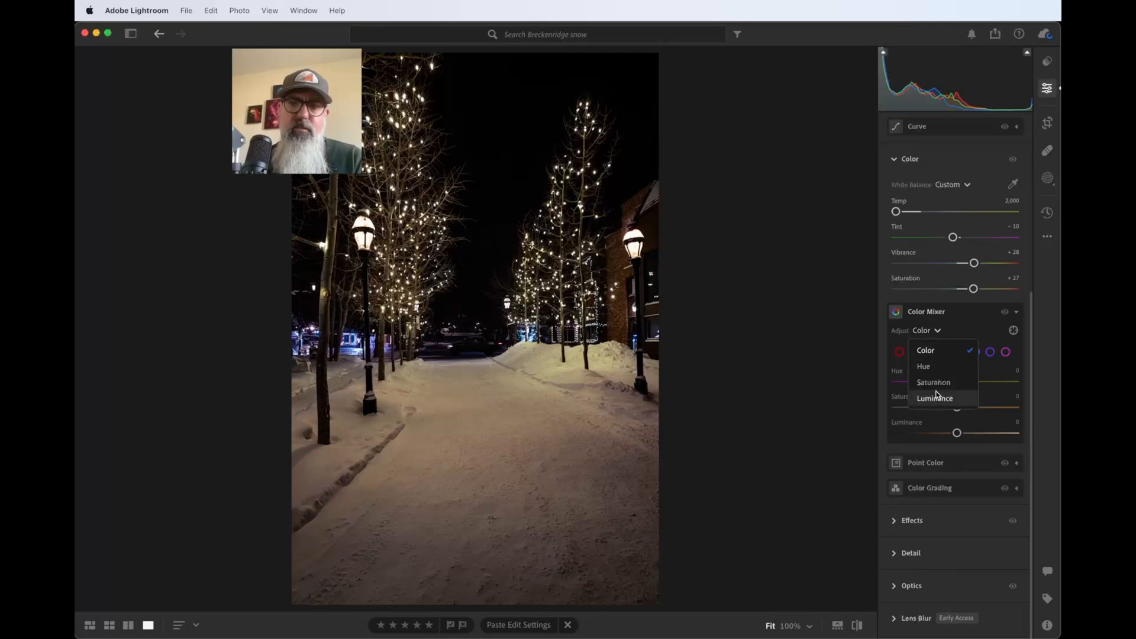
pyautogui.click(940, 349)
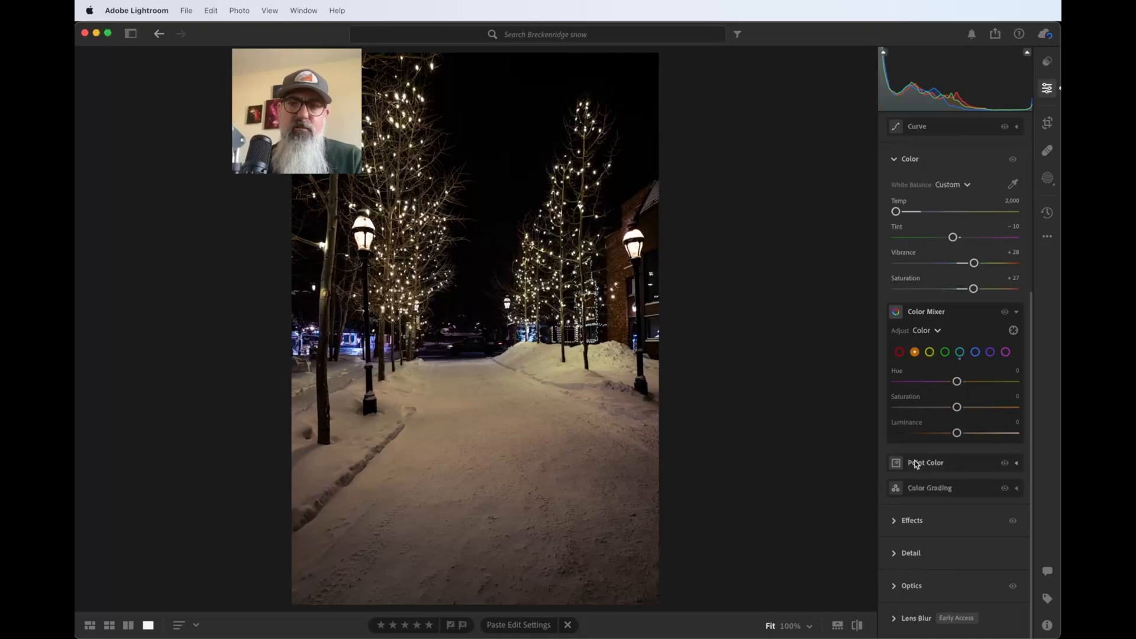
pyautogui.click(1018, 315)
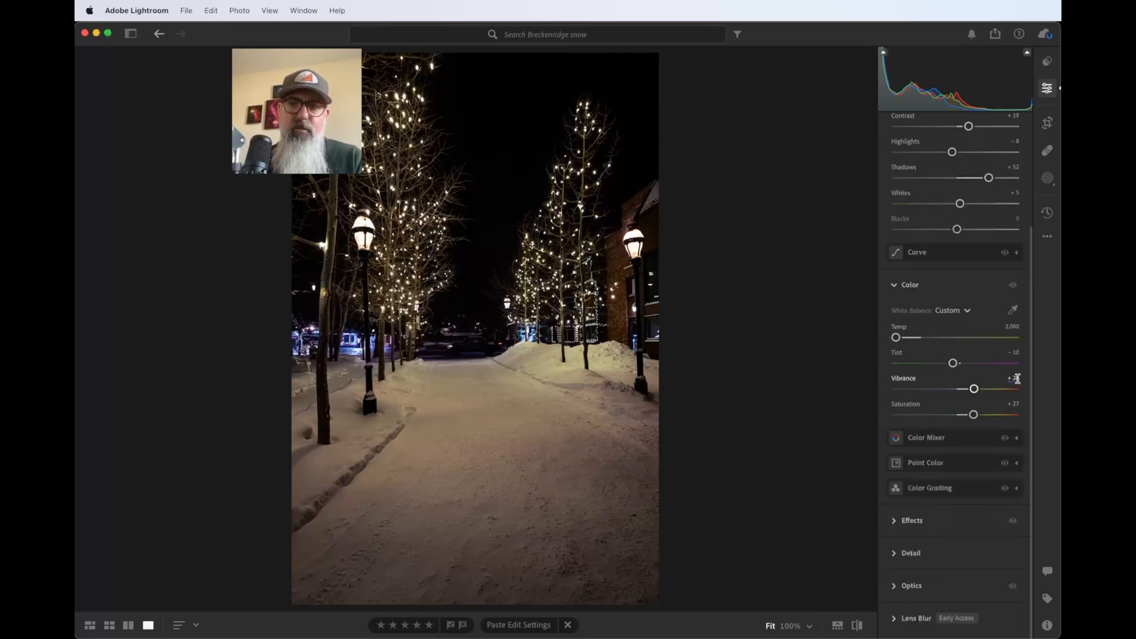
# Sample a blue tone beside the path as a new point color with Saturation Shift -37 and Luminance Shift -64
pyautogui.click(1016, 463)
pyautogui.scroll(-3, 986, 477)
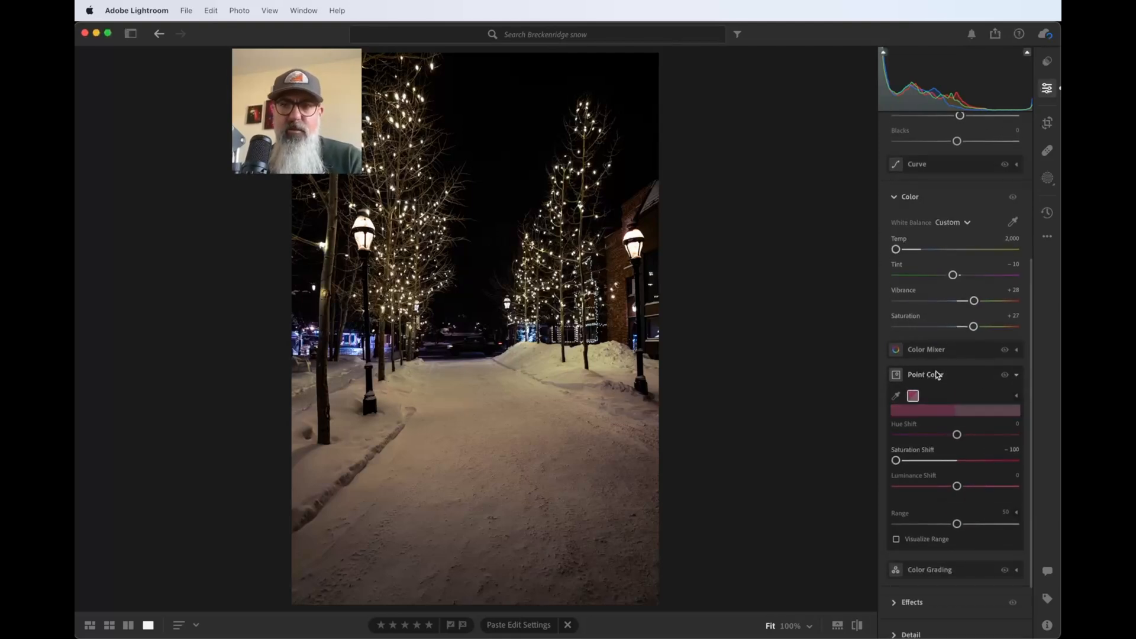
pyautogui.scroll(-1, 924, 419)
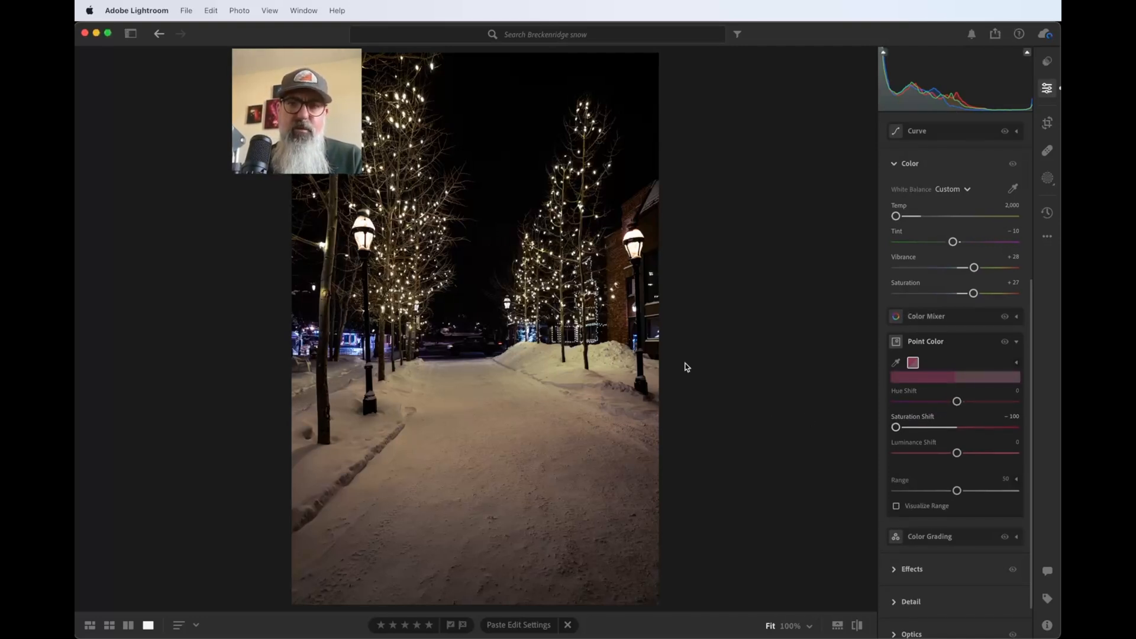
pyautogui.click(896, 362)
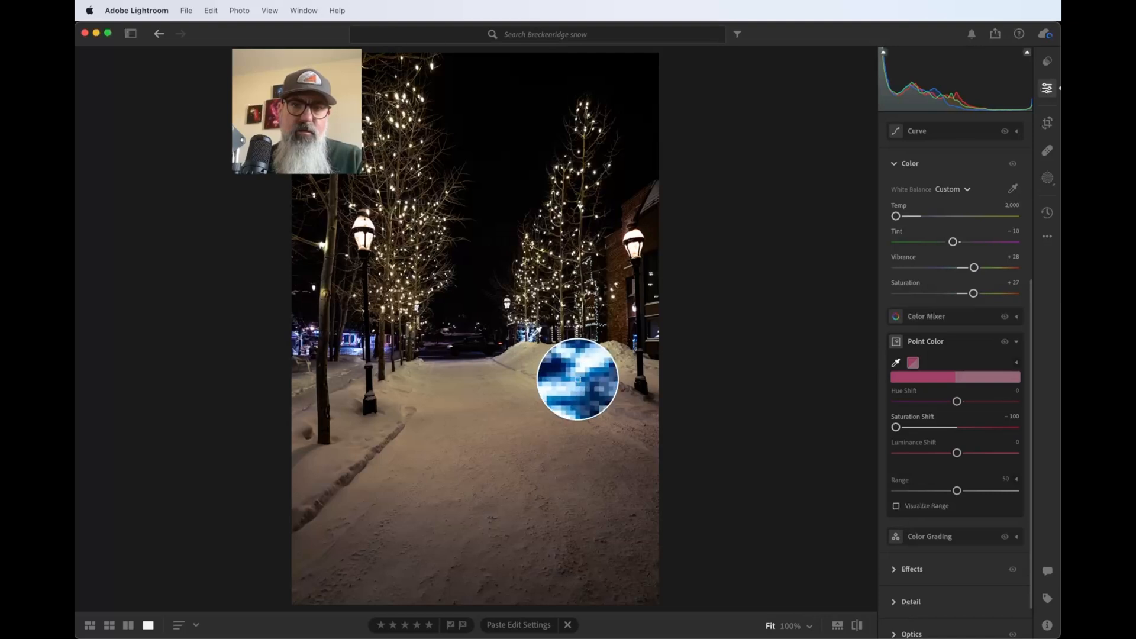
pyautogui.click(577, 379)
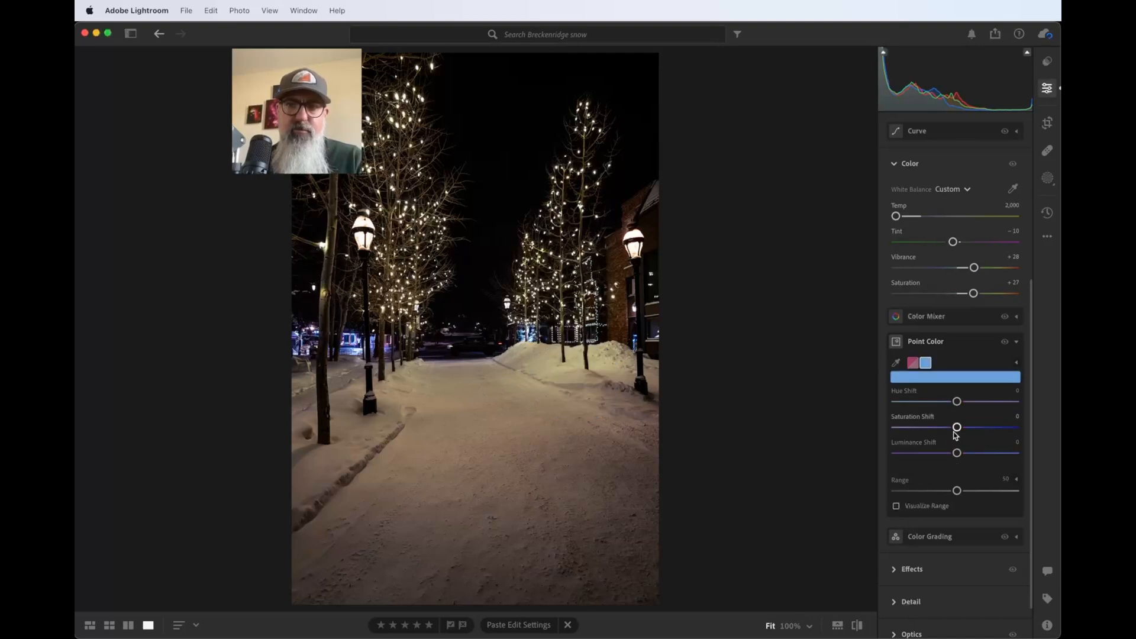
pyautogui.moveTo(956, 429); pyautogui.dragTo(917, 462)
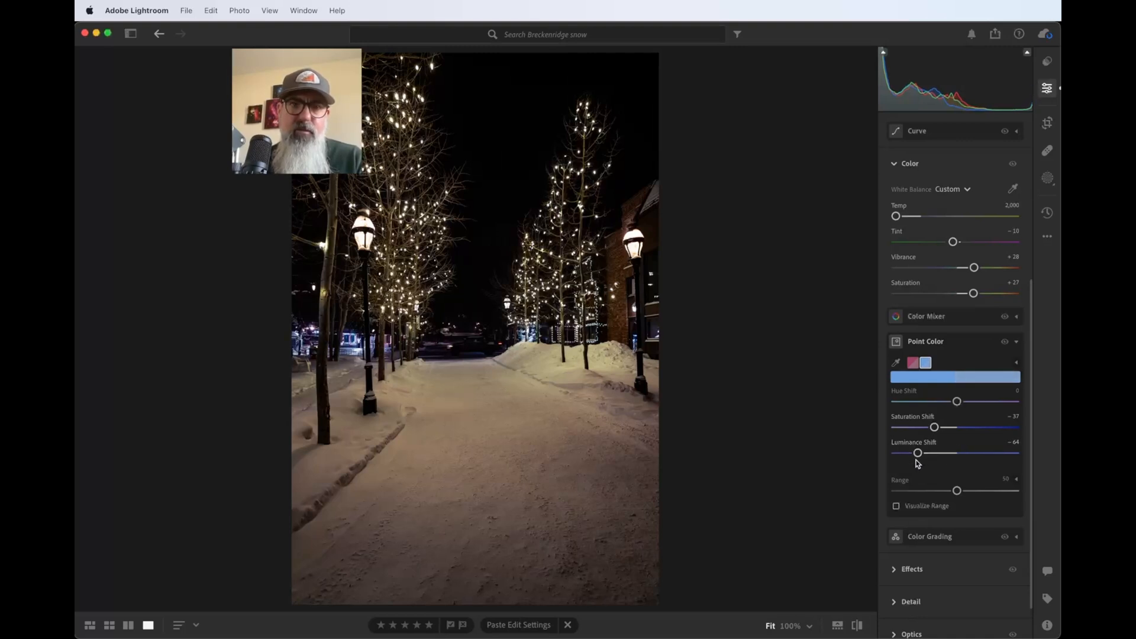
pyautogui.click(1018, 343)
pyautogui.scroll(3, 1003, 389)
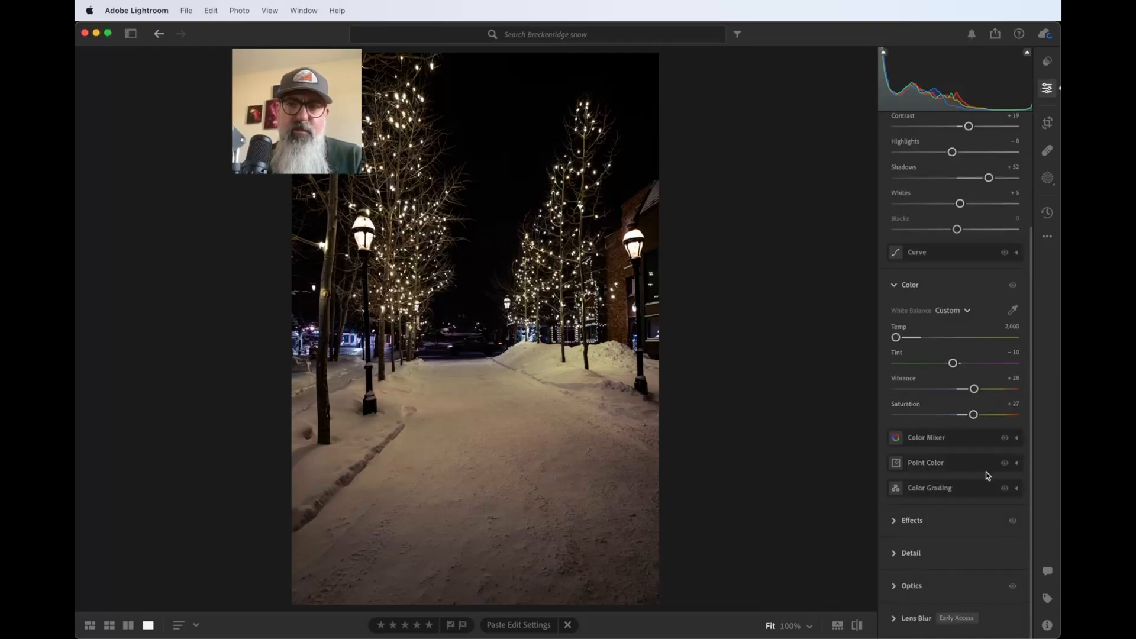
# Shift the Color Grading highlights slightly toward cyan-blue and collapse the Color Grading settings
pyautogui.click(1017, 489)
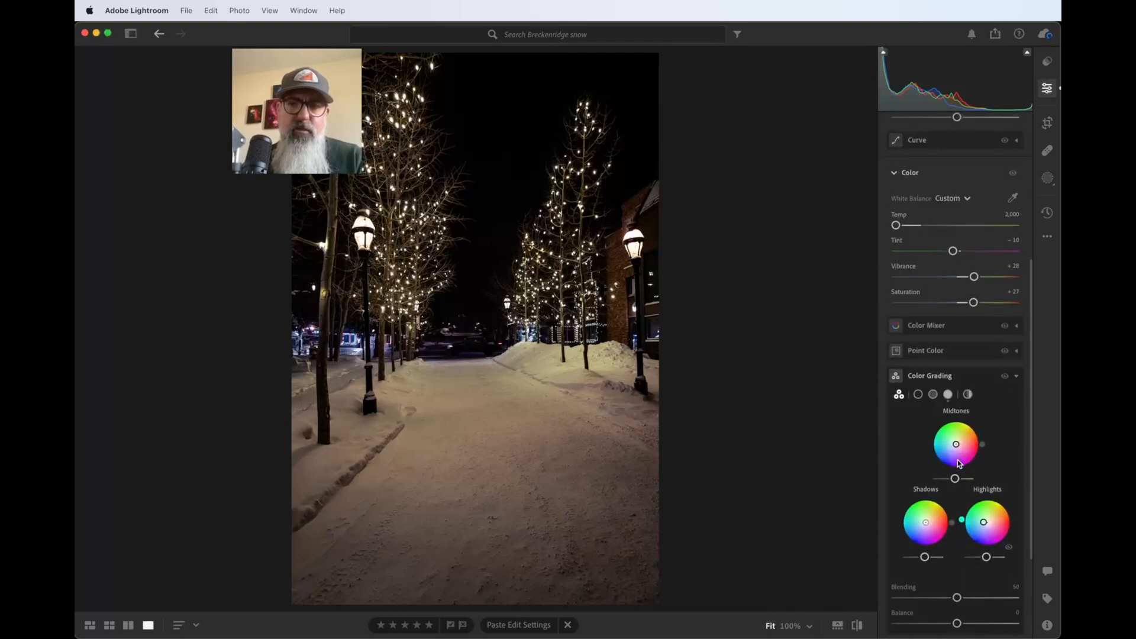
pyautogui.scroll(-3, 959, 463)
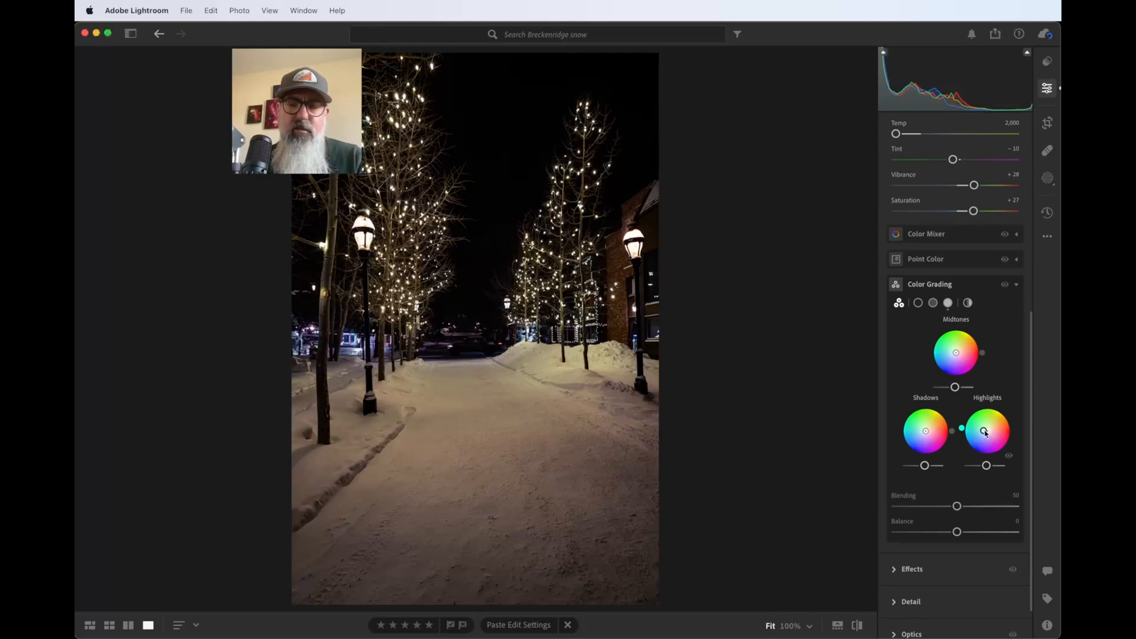
pyautogui.moveTo(984, 431); pyautogui.dragTo(990, 431)
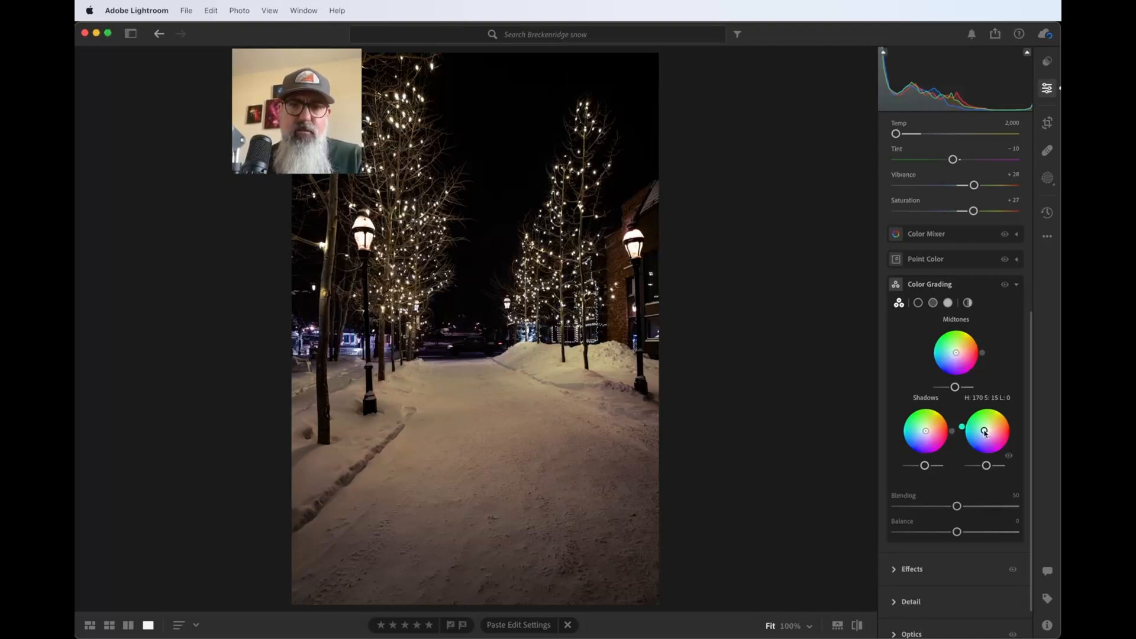
pyautogui.moveTo(987, 433); pyautogui.dragTo(983, 431)
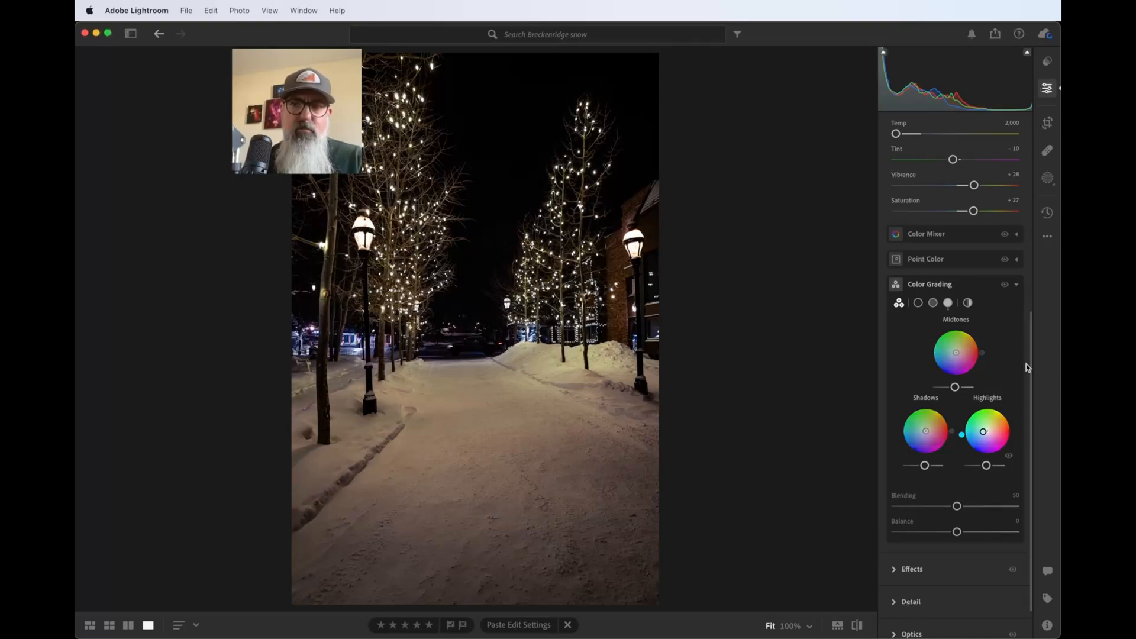
pyautogui.click(1018, 286)
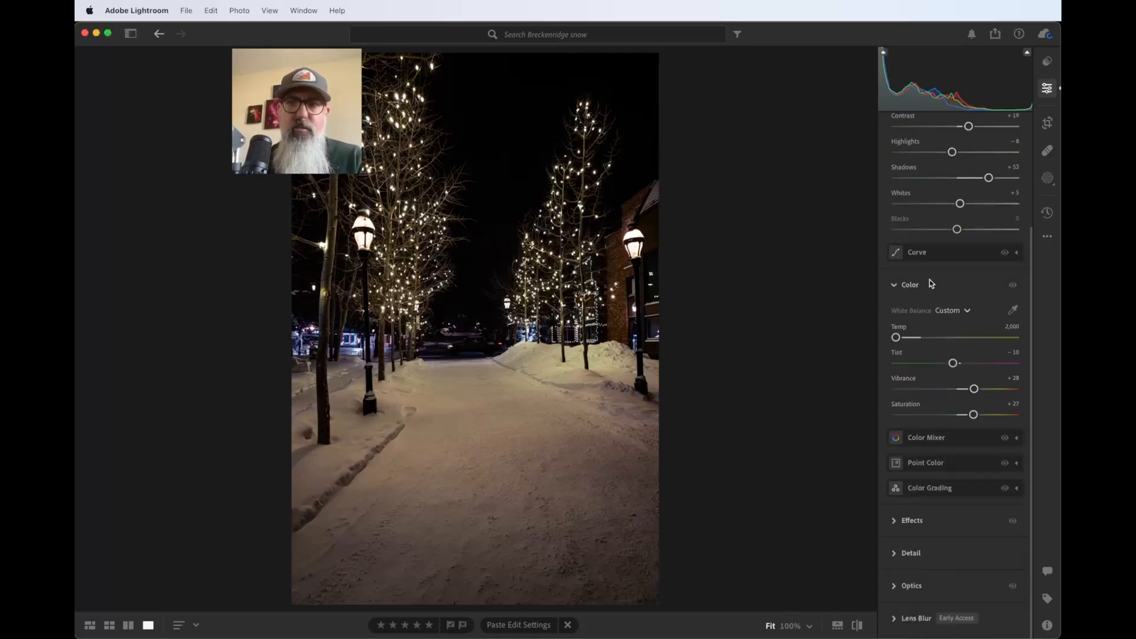
# Review the white balance presets, keep Custom and collapse the Color settings
pyautogui.click(947, 311)
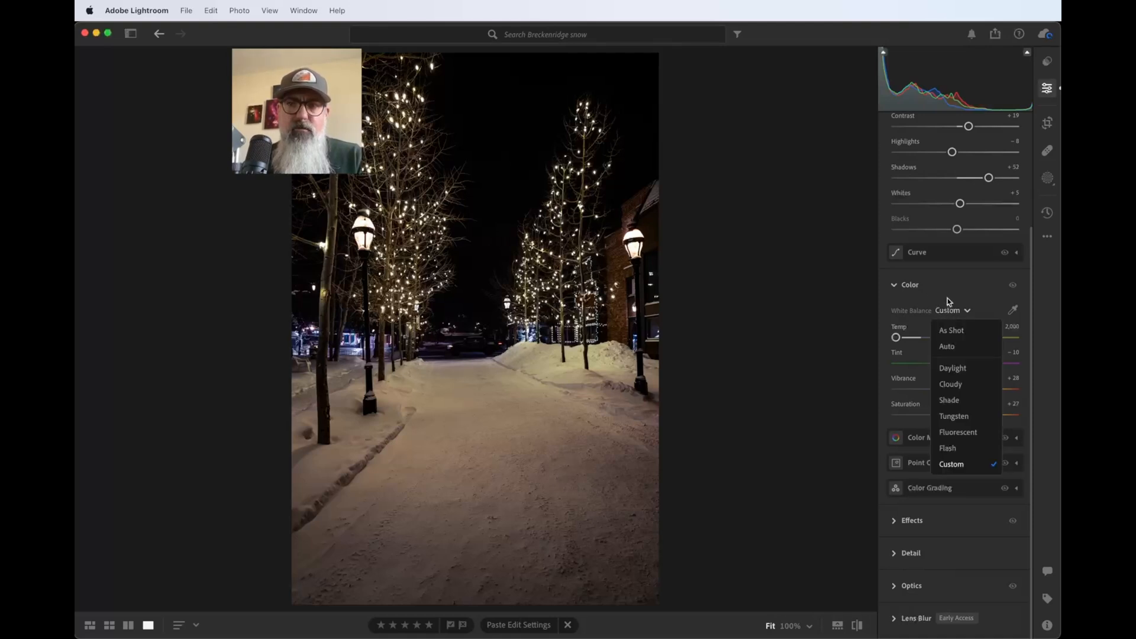
pyautogui.click(946, 298)
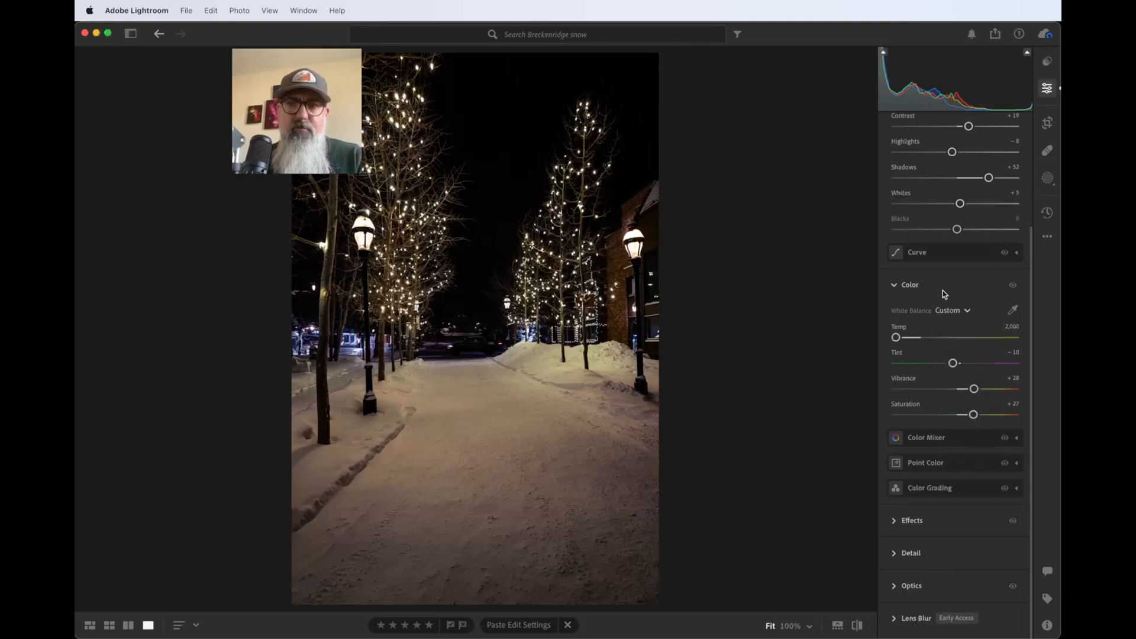
pyautogui.click(892, 286)
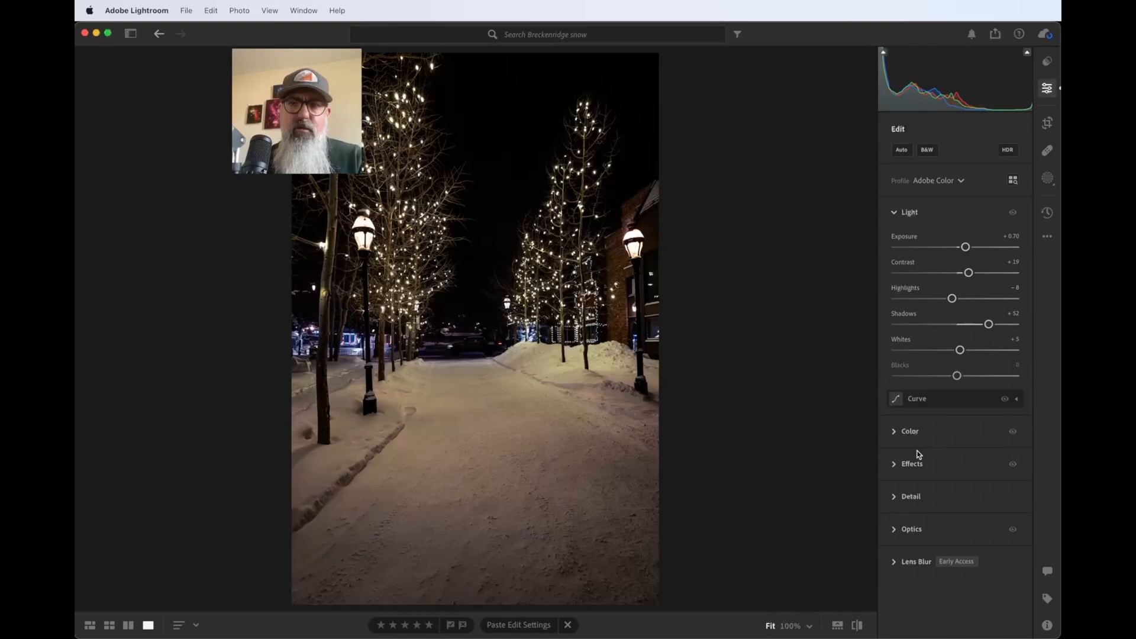
# Expand the Detail settings and review the sharpening, Denoise and manual noise reduction options
pyautogui.click(895, 498)
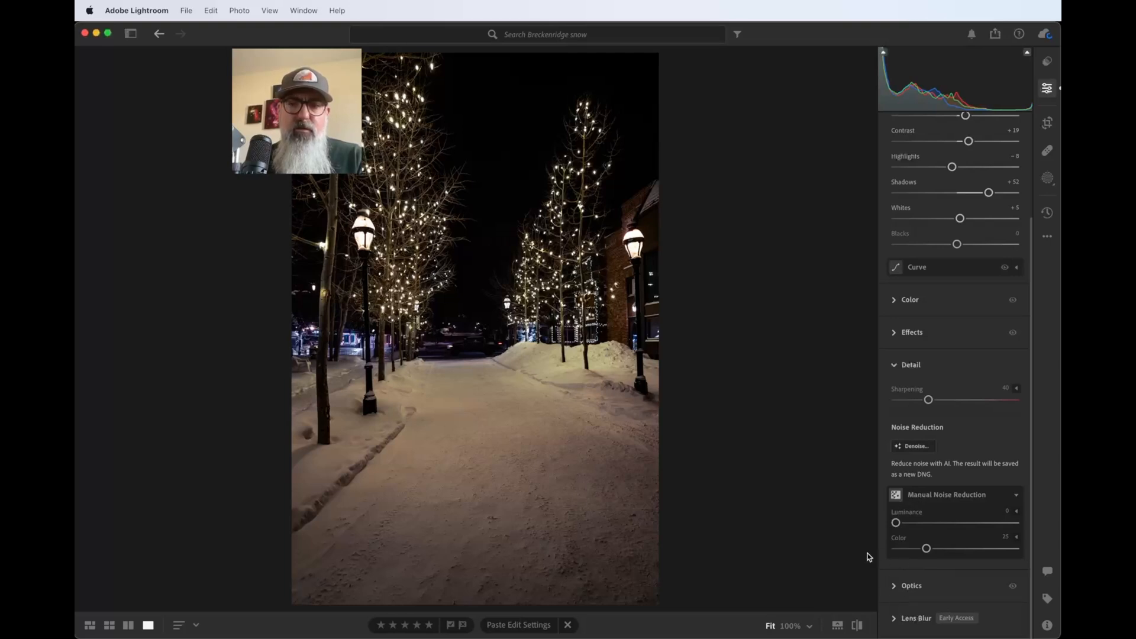
pyautogui.scroll(3, 940, 489)
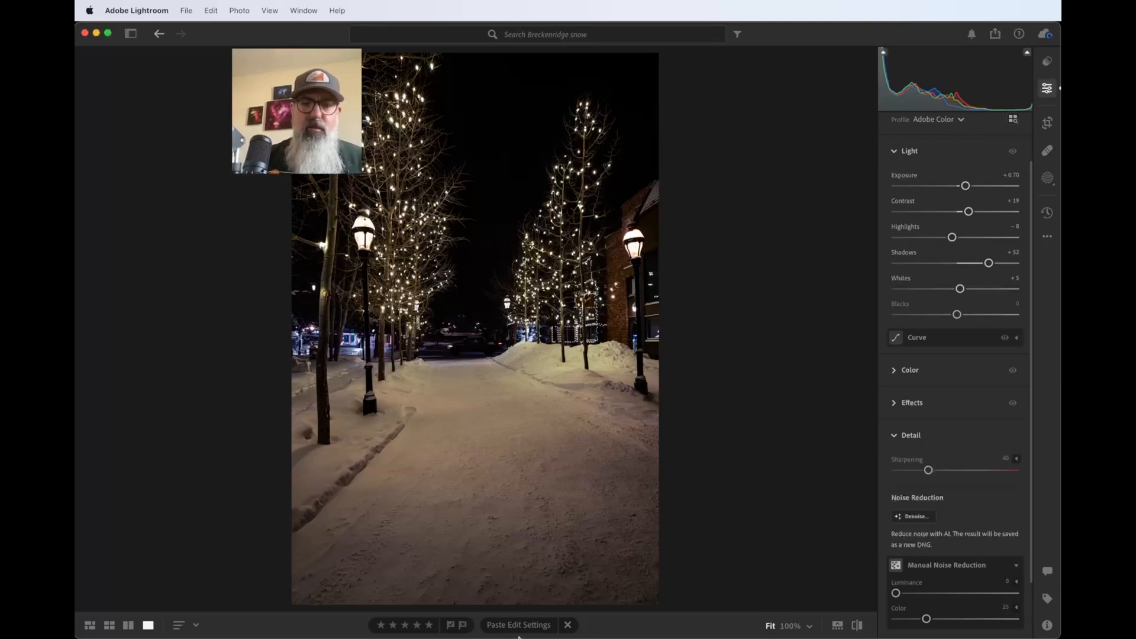
pyautogui.click(401, 632)
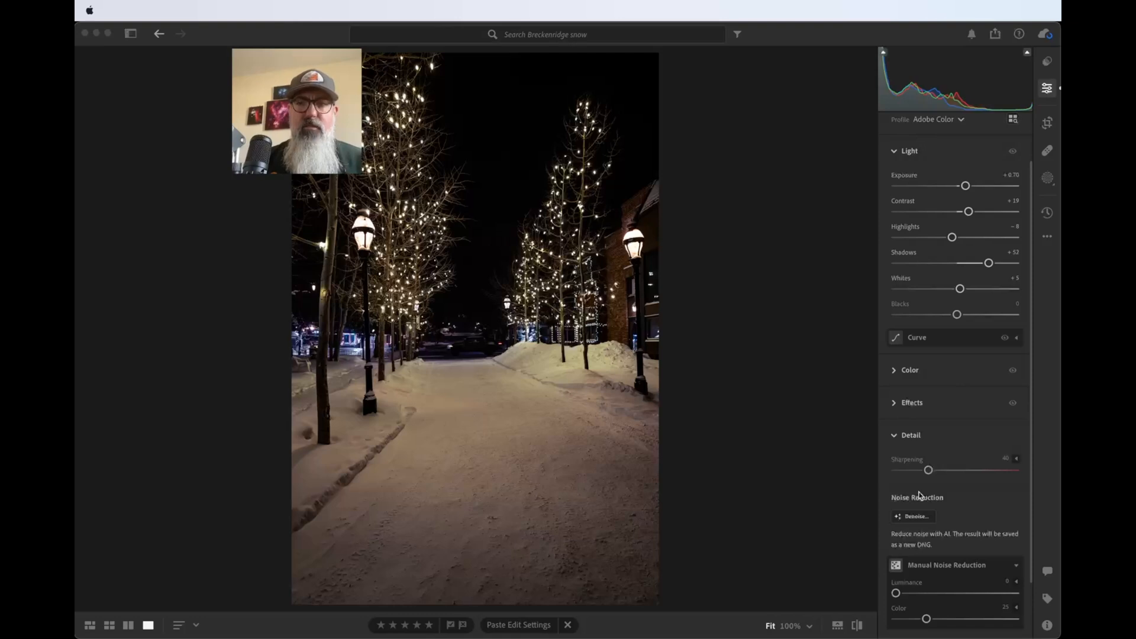
pyautogui.click(423, 637)
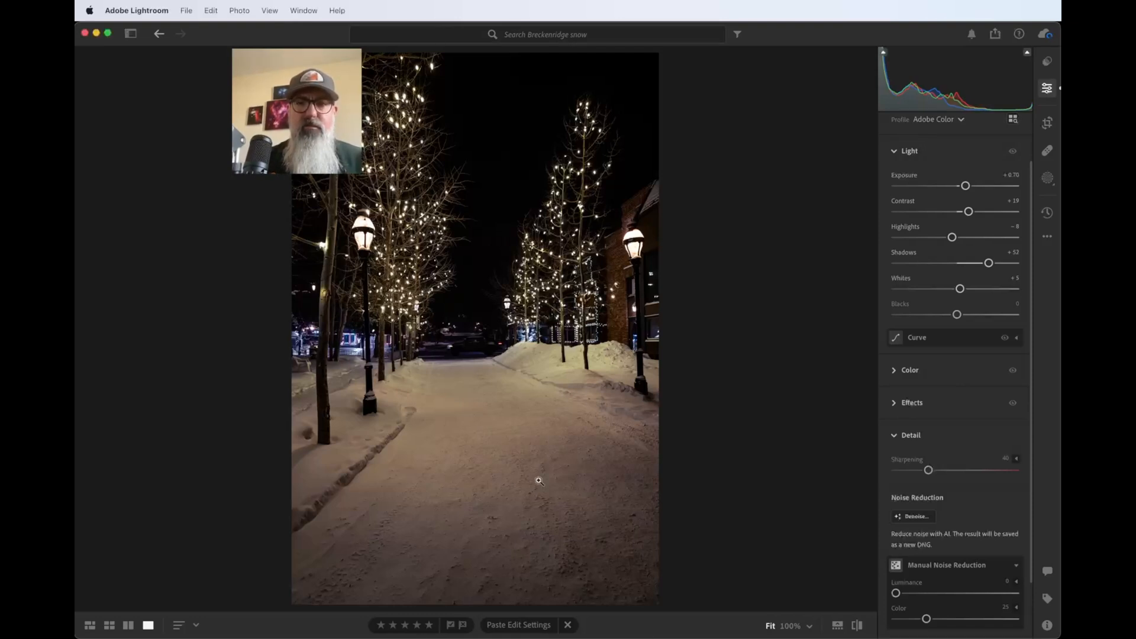